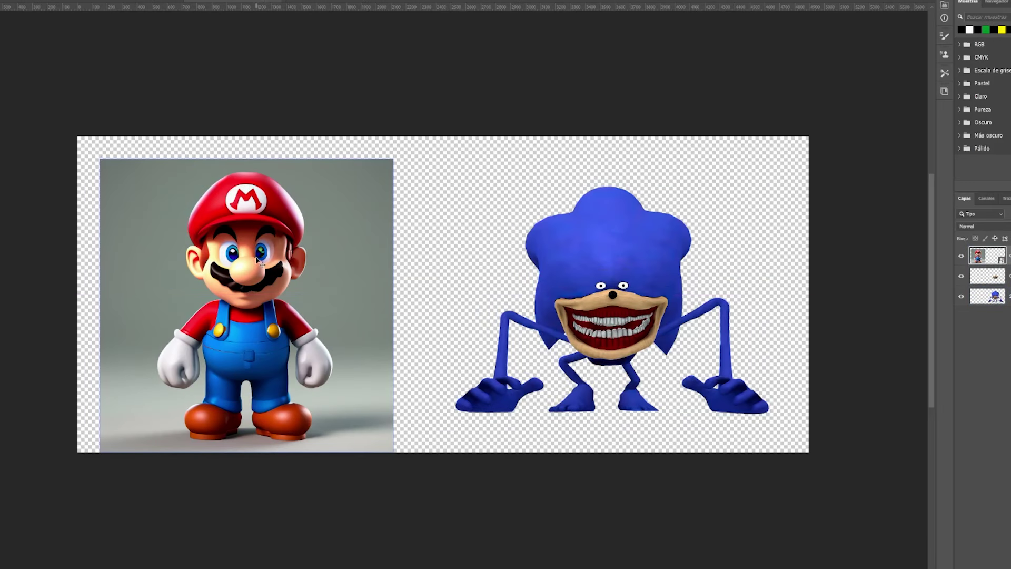
Outline Mario's red cap with the Pen tool to cut it out of the reference picture
{"action": "scroll", "coordinate": [245, 258], "scroll_direction": "up", "scroll_amount": 3}
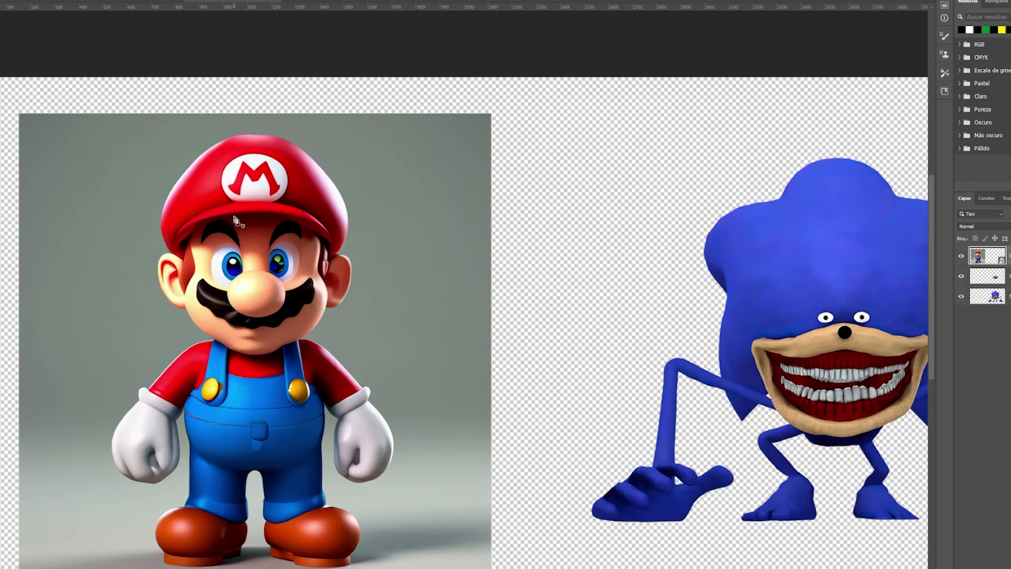
{"action": "scroll", "coordinate": [231, 213], "scroll_direction": "down", "scroll_amount": 1}
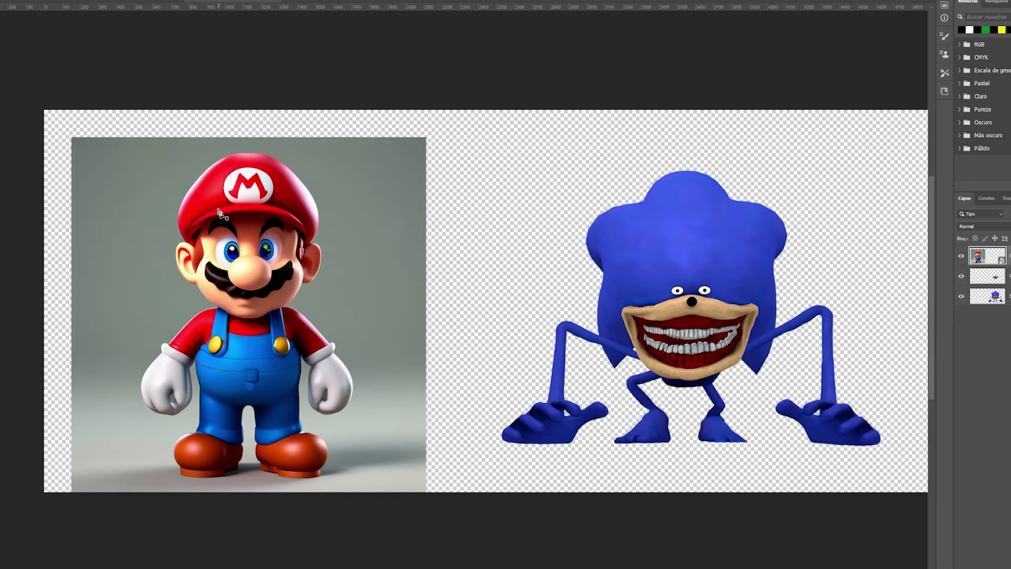
{"action": "scroll", "coordinate": [219, 212], "scroll_direction": "up", "scroll_amount": 5}
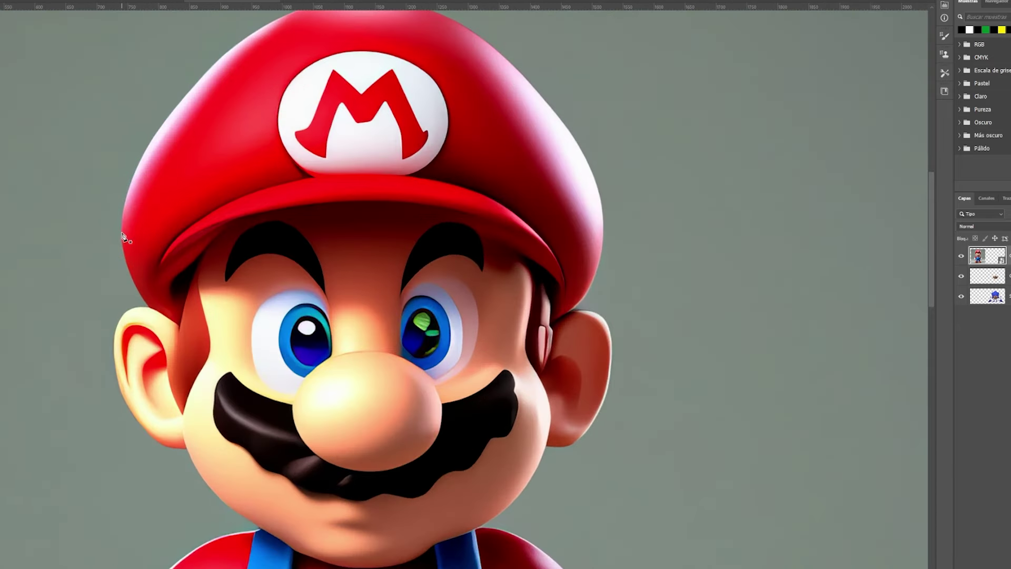
{"action": "scroll", "coordinate": [183, 127], "scroll_direction": "up", "scroll_amount": 2}
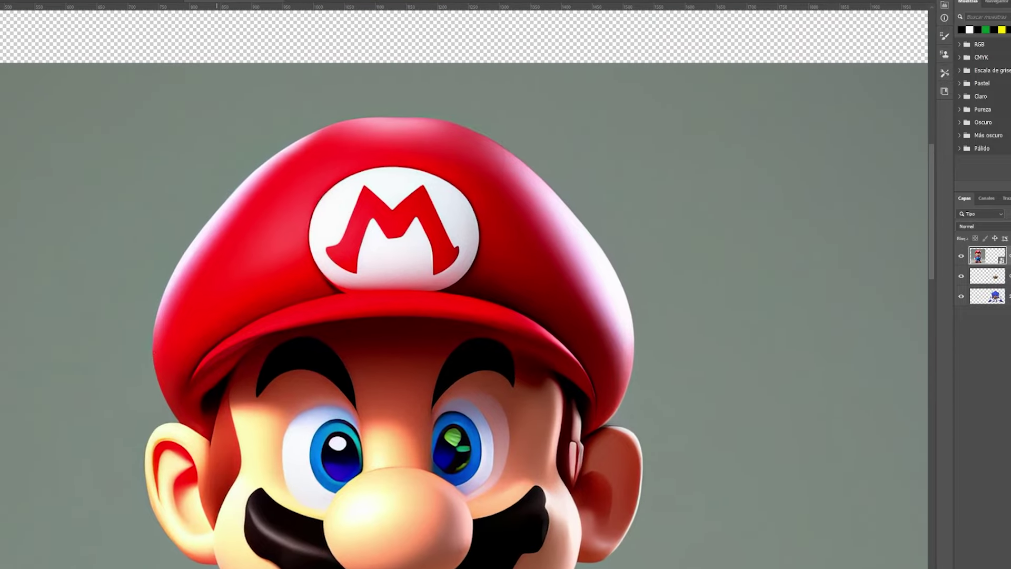
{"action": "left_click", "coordinate": [210, 78]}
{"action": "scroll", "coordinate": [203, 94], "scroll_direction": "up", "scroll_amount": 3}
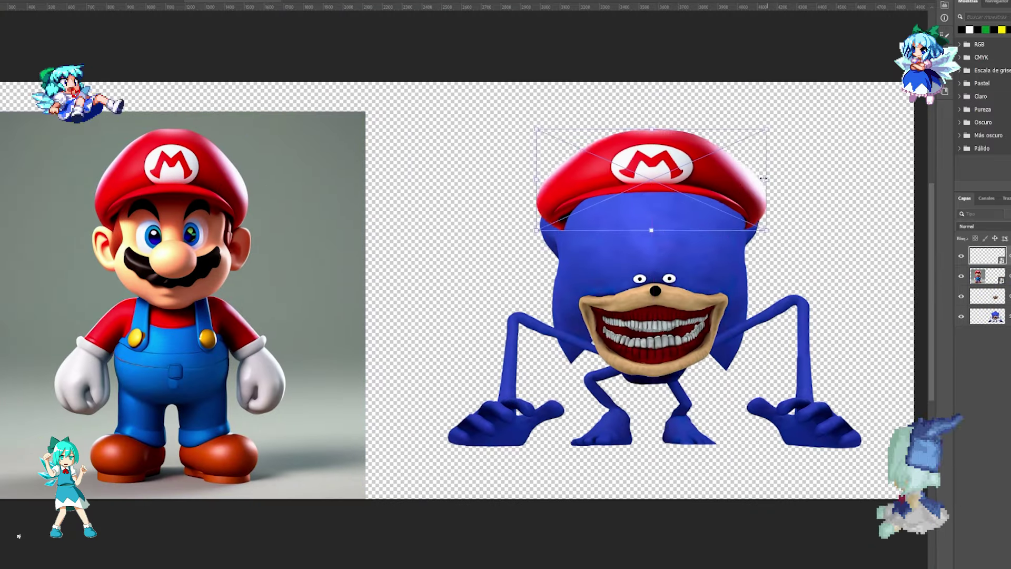
Recolour the blue body orange with Hue/Saturation, using a hue of +150 and a saturation of -1
{"action": "scroll", "coordinate": [620, 295], "scroll_direction": "up", "scroll_amount": 4}
{"action": "scroll", "coordinate": [620, 295], "scroll_direction": "up", "scroll_amount": 1}
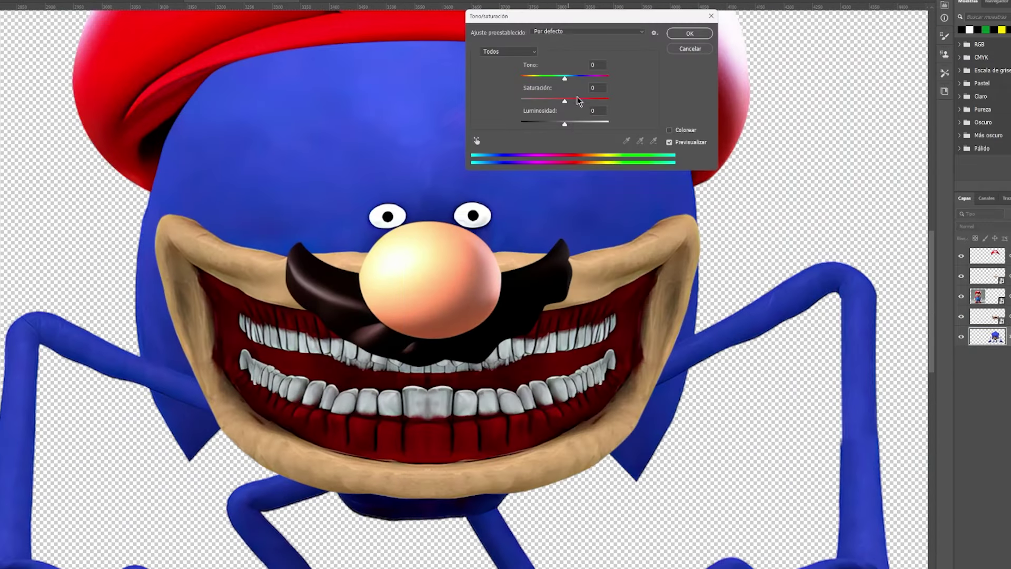
{"action": "left_click_drag", "start_coordinate": [578, 101], "coordinate": [604, 80]}
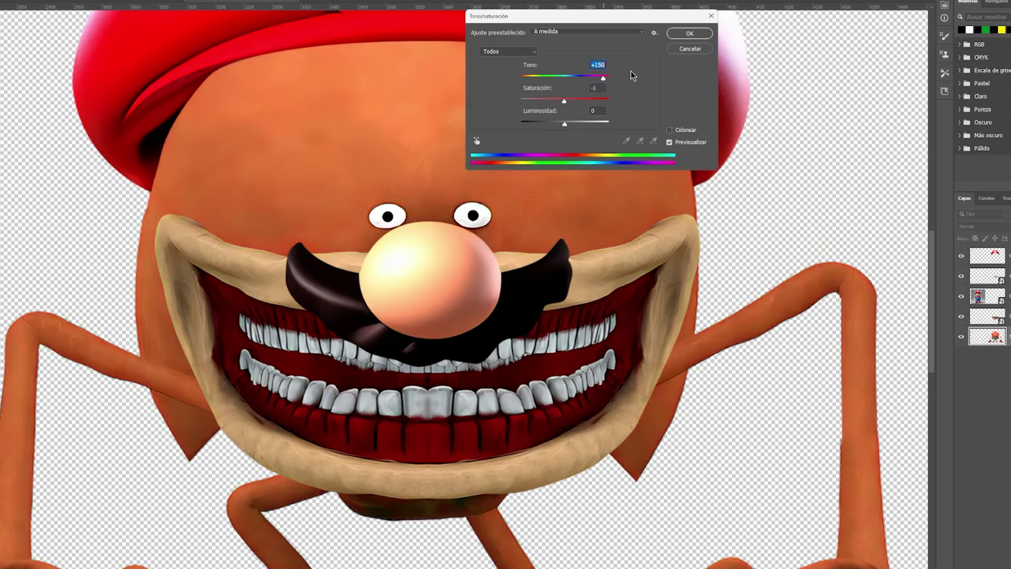
{"action": "left_click", "coordinate": [685, 34]}
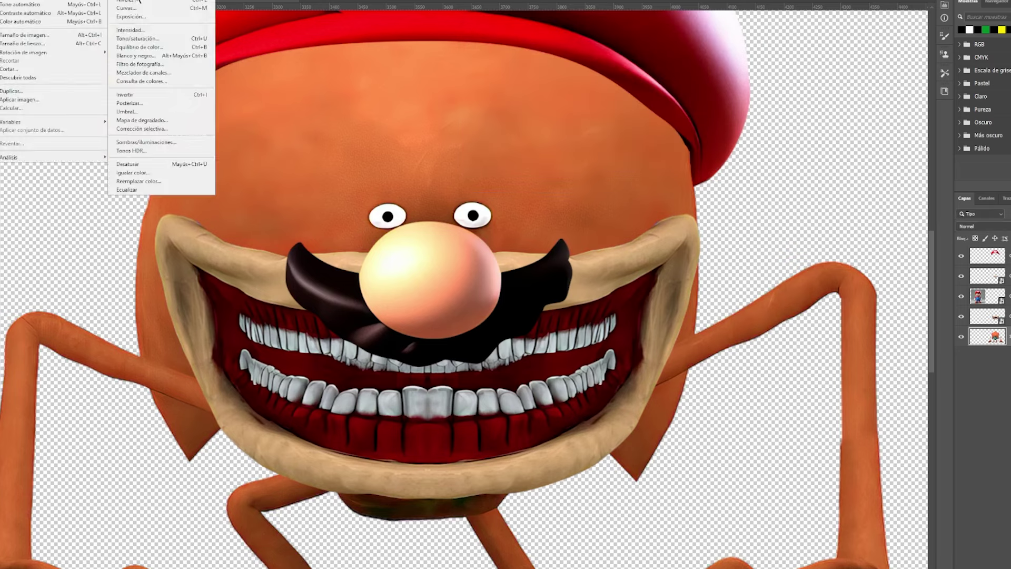
Adjust the body's midtones with Color Balance, using levels of -97, -40 and -63
{"action": "left_click", "coordinate": [158, 84]}
{"action": "left_click_drag", "start_coordinate": [661, 53], "coordinate": [668, 59]}
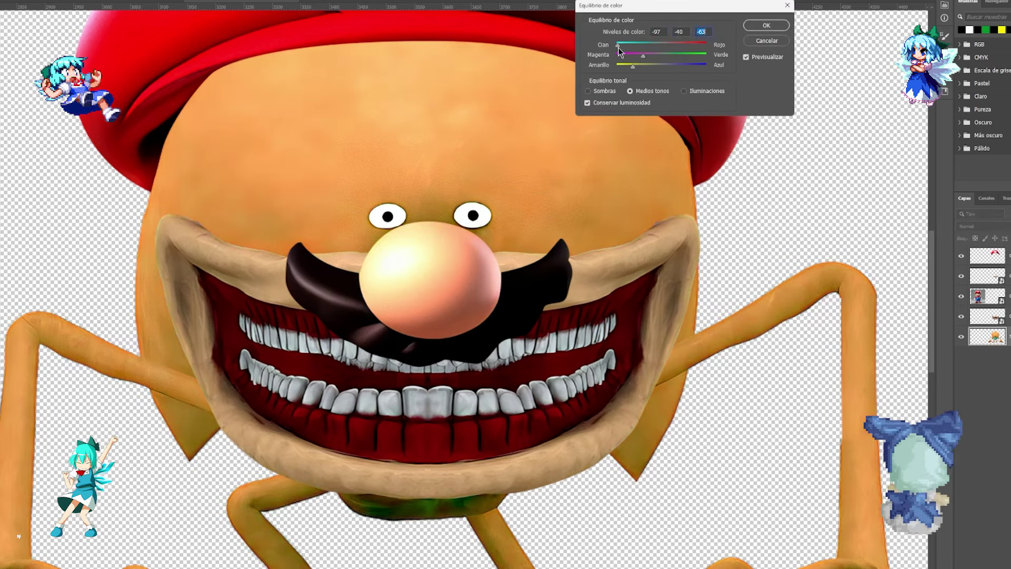
{"action": "left_click", "coordinate": [767, 25]}
{"action": "left_click", "coordinate": [158, 74]}
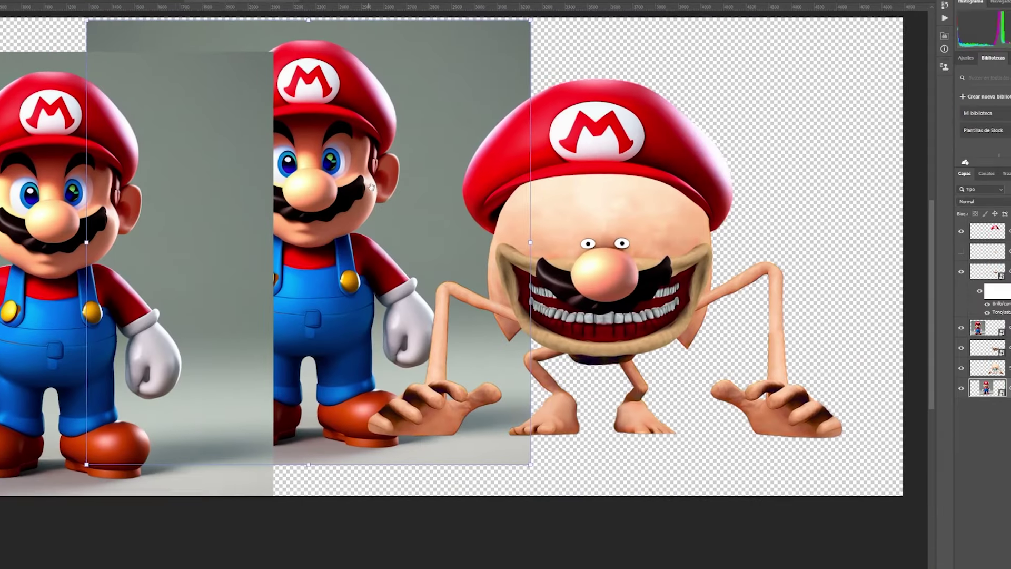
Move the Mario reference picture slightly up and to the right on the canvas
{"action": "left_click_drag", "start_coordinate": [372, 187], "coordinate": [417, 195]}
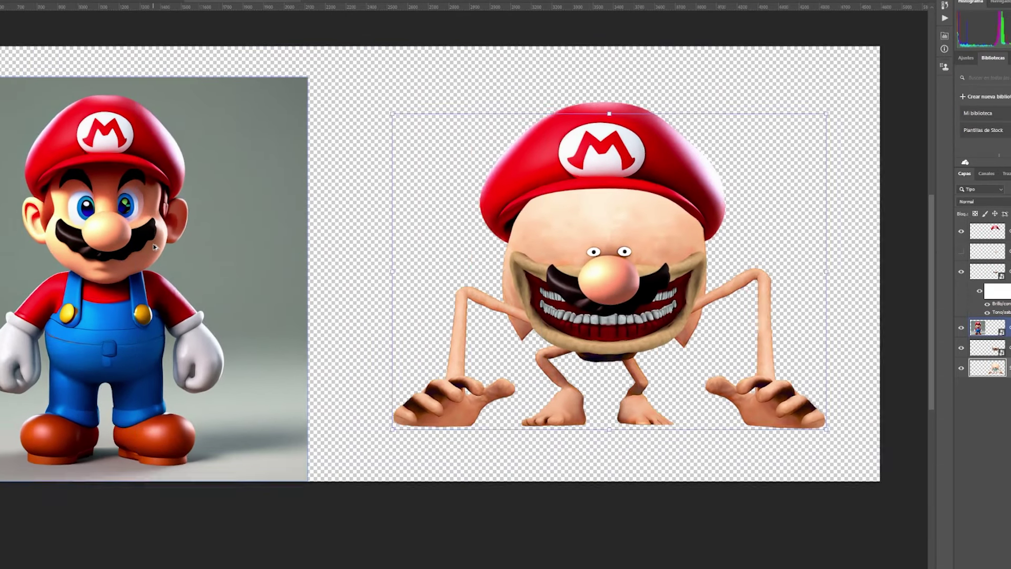
{"action": "scroll", "coordinate": [155, 246], "scroll_direction": "down", "scroll_amount": 2}
{"action": "left_click_drag", "start_coordinate": [117, 249], "coordinate": [130, 237]}
{"action": "scroll", "coordinate": [170, 384], "scroll_direction": "up", "scroll_amount": 1}
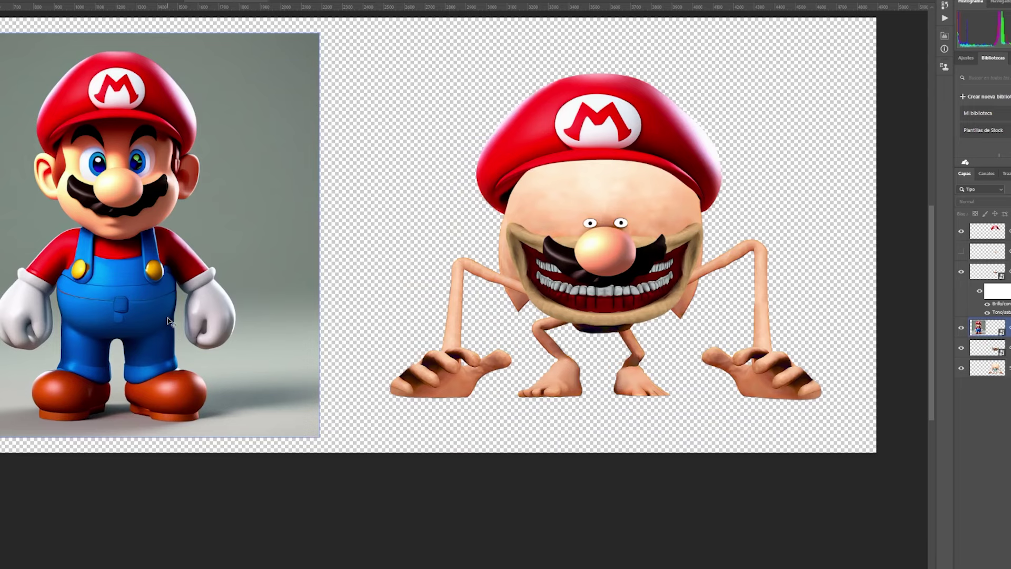
{"action": "scroll", "coordinate": [181, 289], "scroll_direction": "up", "scroll_amount": 5}
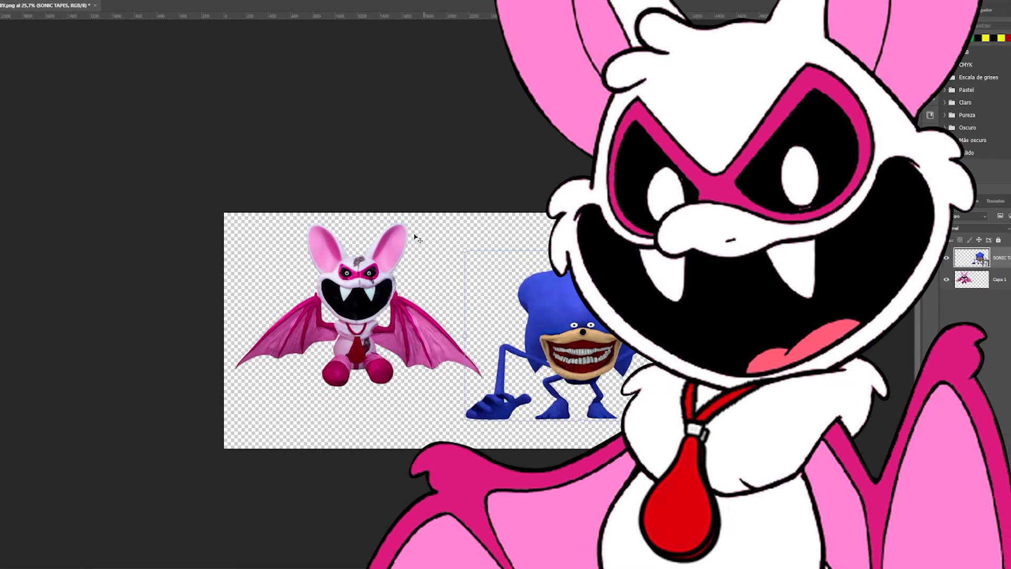
Move the pink bat character down and to the left, away from the blue character
{"action": "left_click_drag", "start_coordinate": [358, 315], "coordinate": [299, 361]}
{"action": "left_click", "coordinate": [380, 281]}
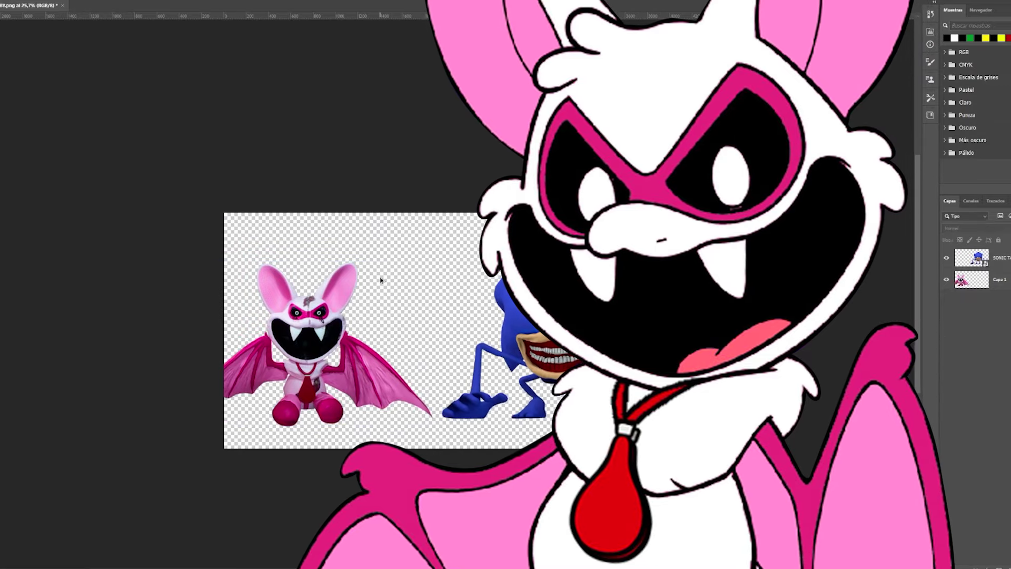
{"action": "scroll", "coordinate": [380, 281], "scroll_direction": "down", "scroll_amount": 1}
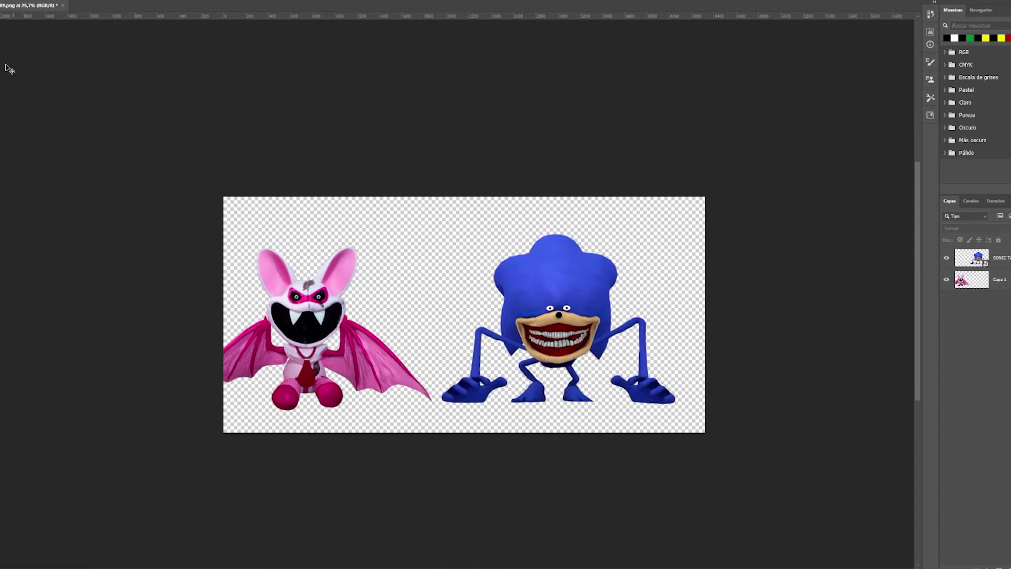
Widen the canvas equally on both sides with the Crop tool so both characters fit with a margin
{"action": "left_click_drag", "start_coordinate": [217, 315], "coordinate": [192, 311]}
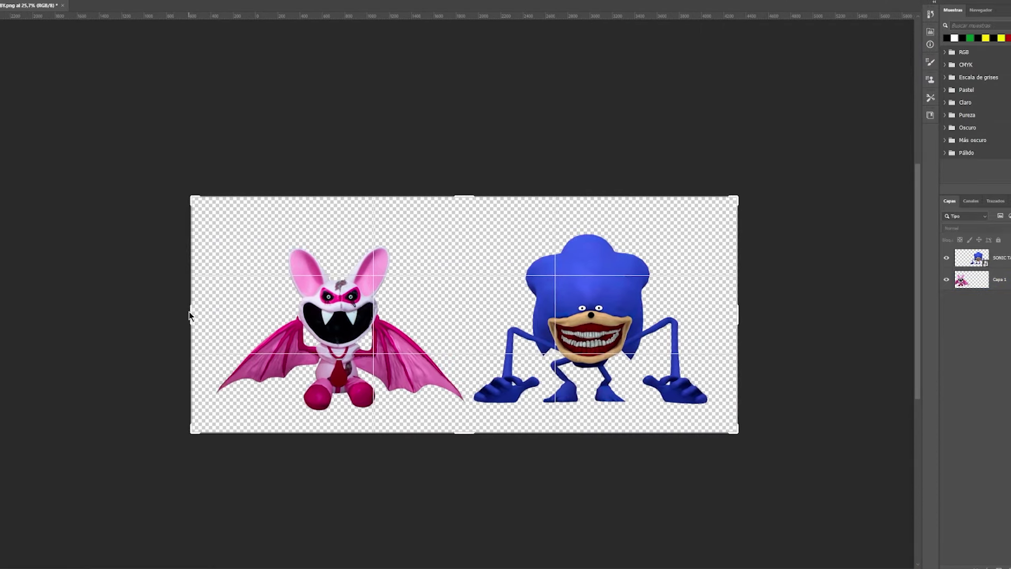
{"action": "key", "text": "Return"}
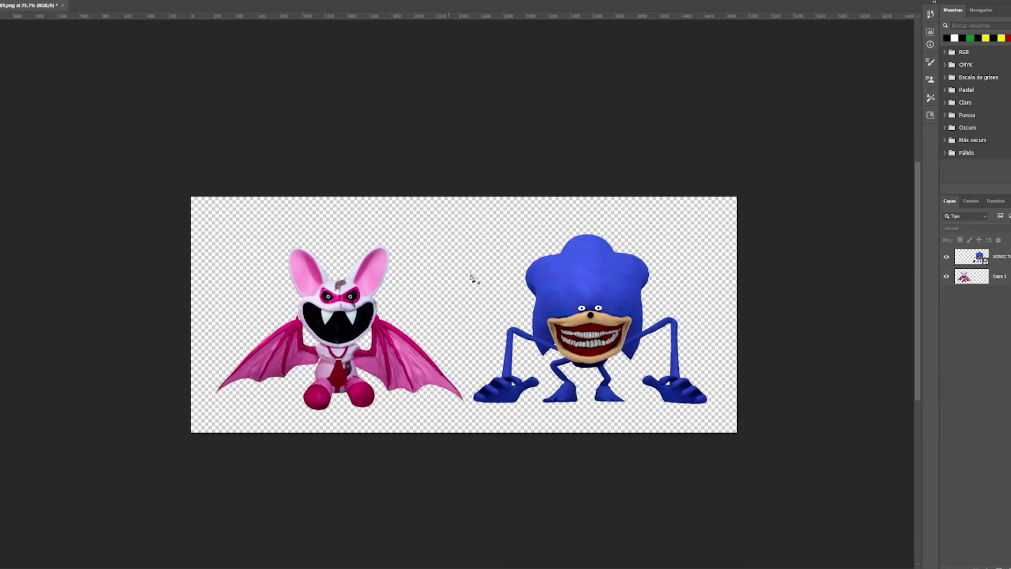
{"action": "left_click", "coordinate": [470, 257]}
{"action": "key", "text": "Return"}
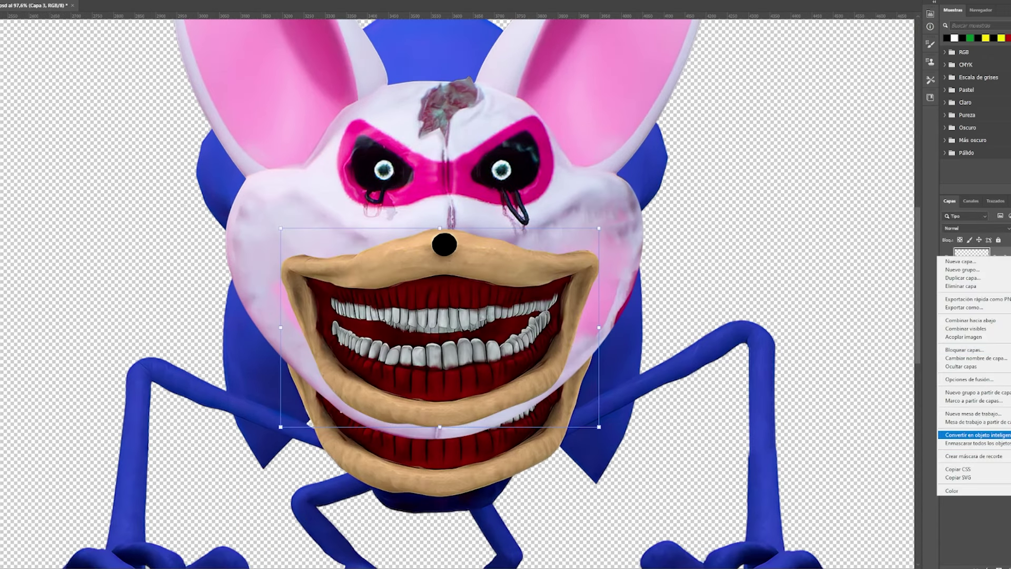
Convert the copied muzzle layer to a smart object, then enlarge and position it across the bat's lower face
{"action": "left_click", "coordinate": [974, 435]}
{"action": "left_click_drag", "start_coordinate": [599, 227], "coordinate": [659, 208]}
{"action": "mouse_move", "coordinate": [520, 274]}
{"action": "left_mouse_down"}
{"action": "mouse_move", "coordinate": [520, 246]}
{"action": "mouse_move", "coordinate": [525, 259]}
{"action": "left_mouse_up"}
{"action": "scroll", "coordinate": [526, 261], "scroll_direction": "up", "scroll_amount": 1}
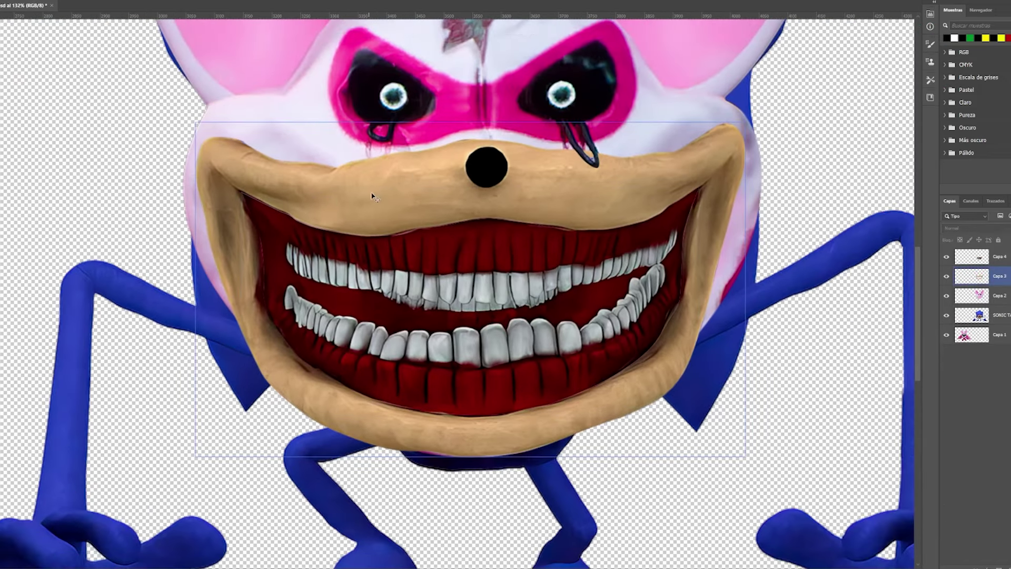
{"action": "scroll", "coordinate": [388, 191], "scroll_direction": "up", "scroll_amount": 1}
Desaturate the tan muzzle to a pale grey with Hue/Saturation
{"action": "mouse_move", "coordinate": [43, 3]}
{"action": "left_click", "coordinate": [158, 50]}
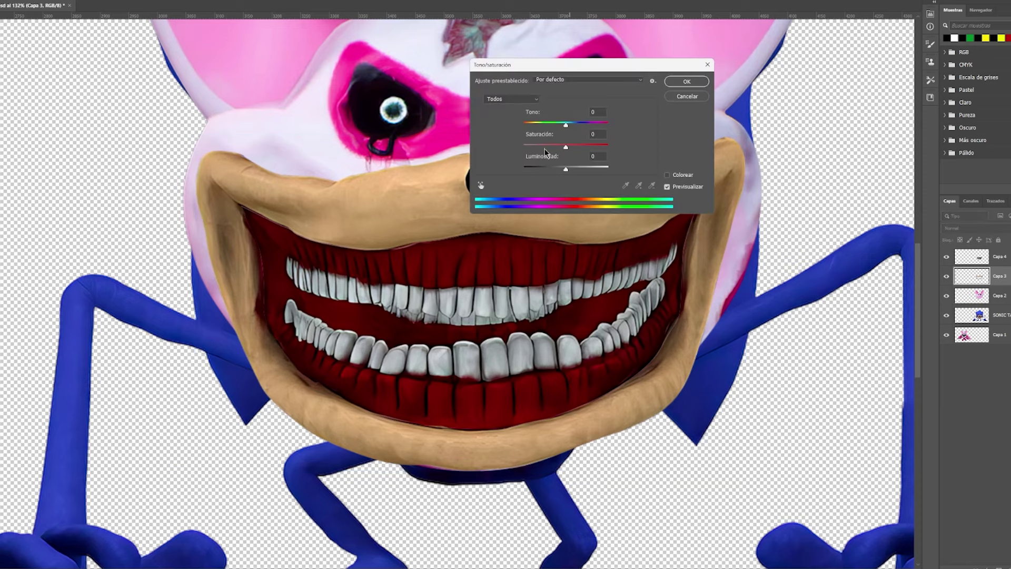
{"action": "left_click", "coordinate": [686, 82]}
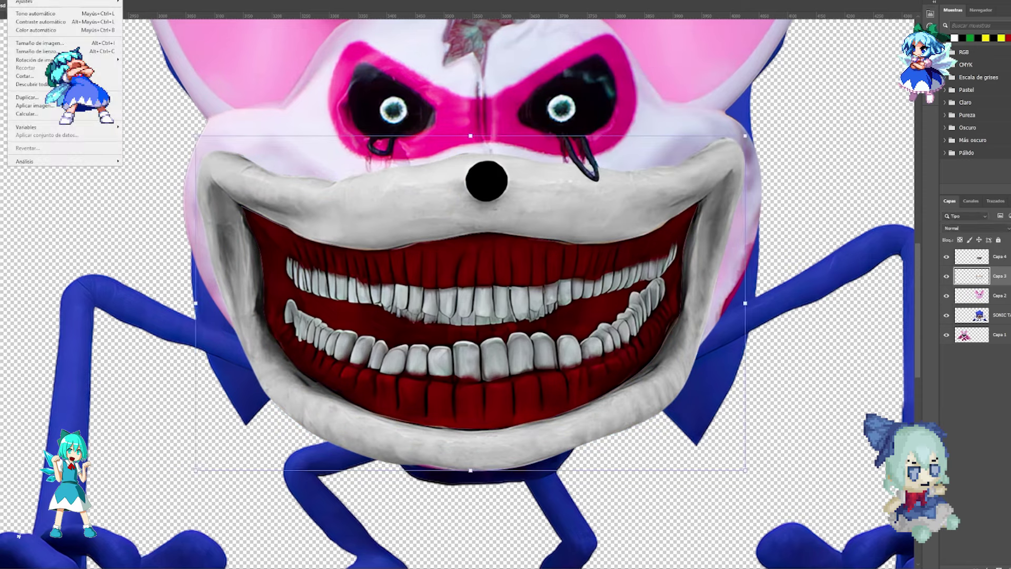
Tint the grey muzzle pale lilac with Color Balance and set its contrast to -20
{"action": "key", "text": "ctrl+b"}
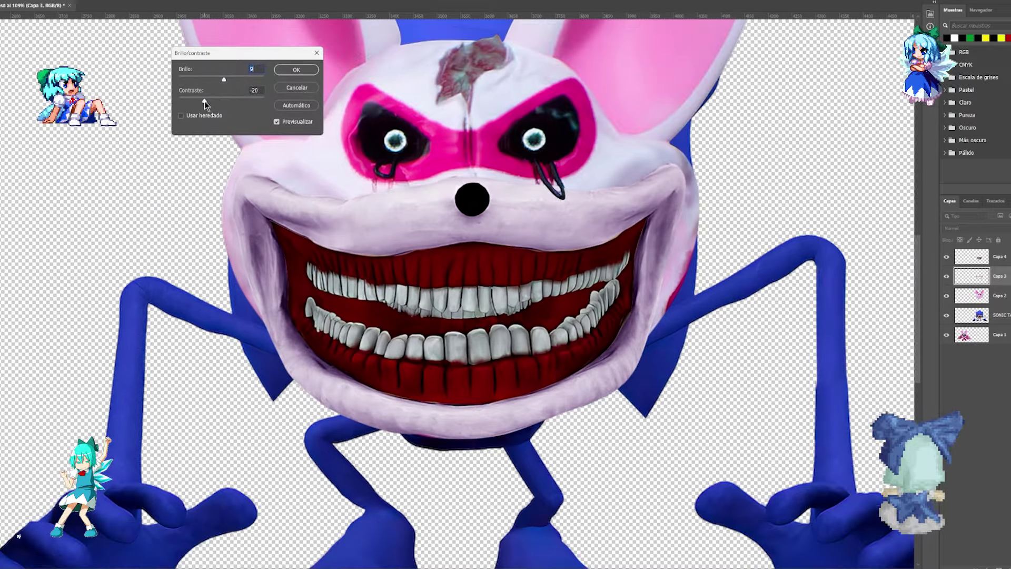
{"action": "key", "text": "Return"}
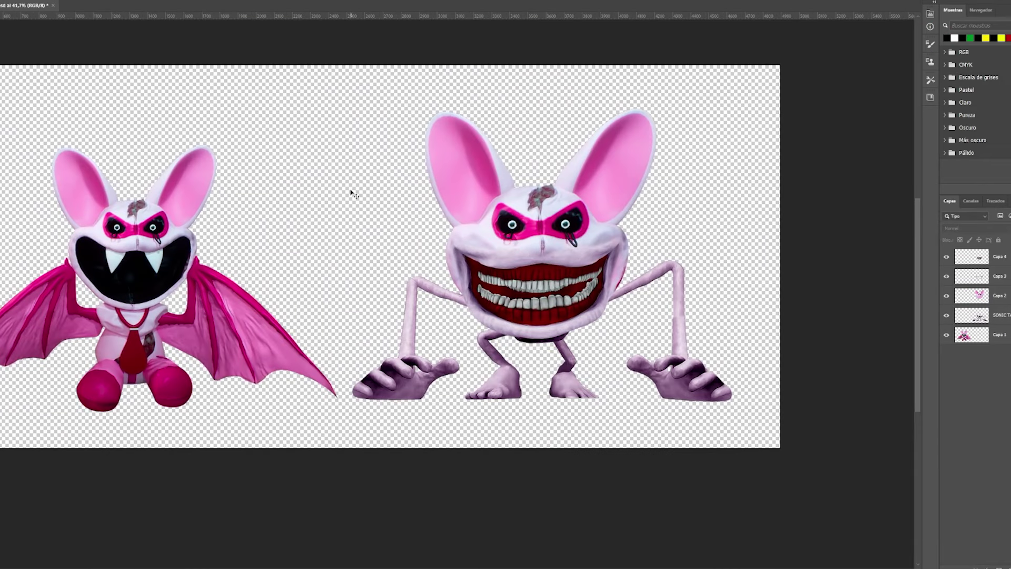
{"action": "scroll", "coordinate": [224, 267], "scroll_direction": "down", "scroll_amount": 1}
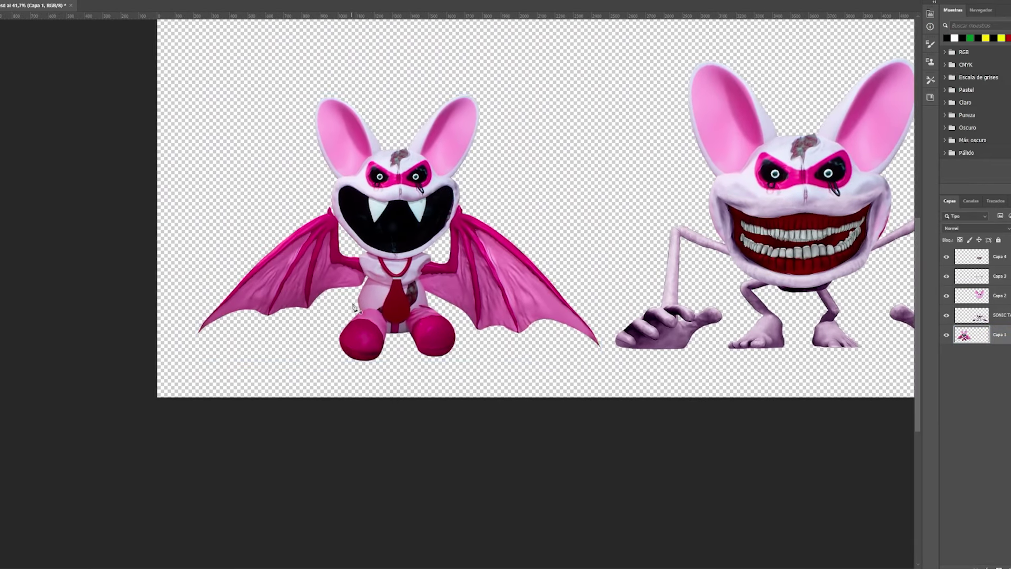
Trace the red neck cord and tie of the original bat character with the Pen tool
{"action": "scroll", "coordinate": [331, 217], "scroll_direction": "up", "scroll_amount": 8}
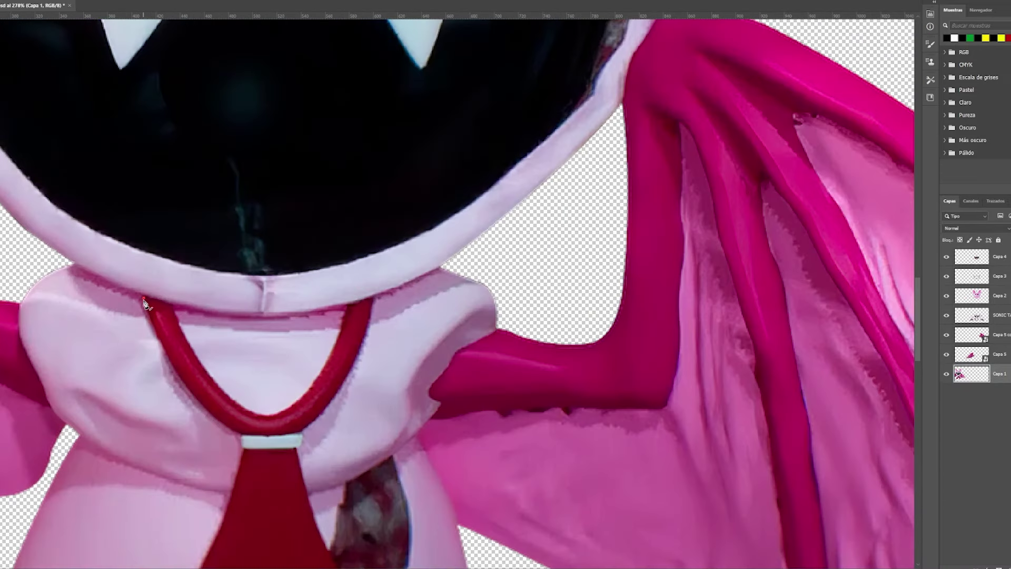
{"action": "scroll", "coordinate": [245, 420], "scroll_direction": "down", "scroll_amount": 1}
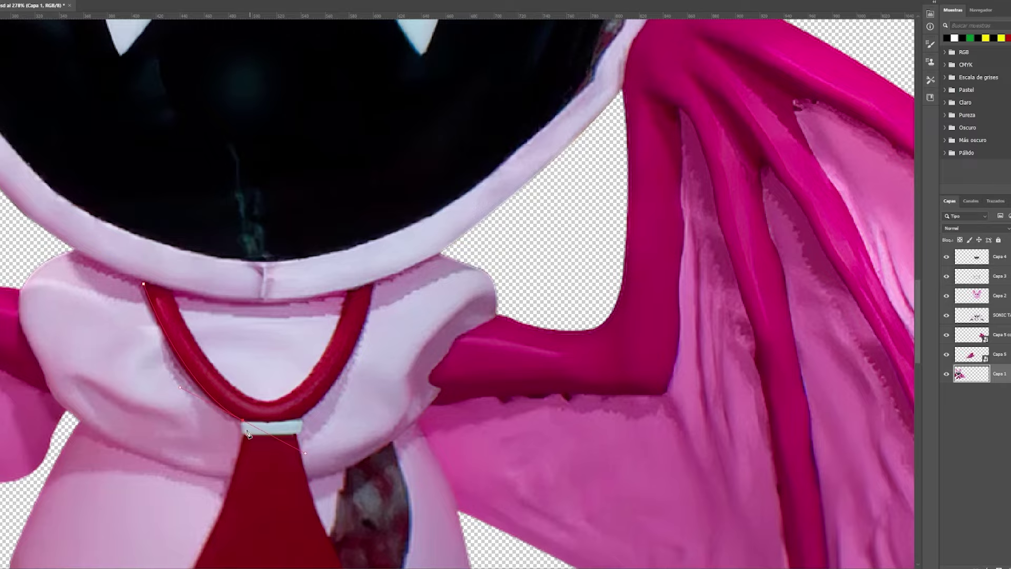
{"action": "scroll", "coordinate": [243, 424], "scroll_direction": "down", "scroll_amount": 5}
{"action": "scroll", "coordinate": [244, 424], "scroll_direction": "left", "scroll_amount": 3}
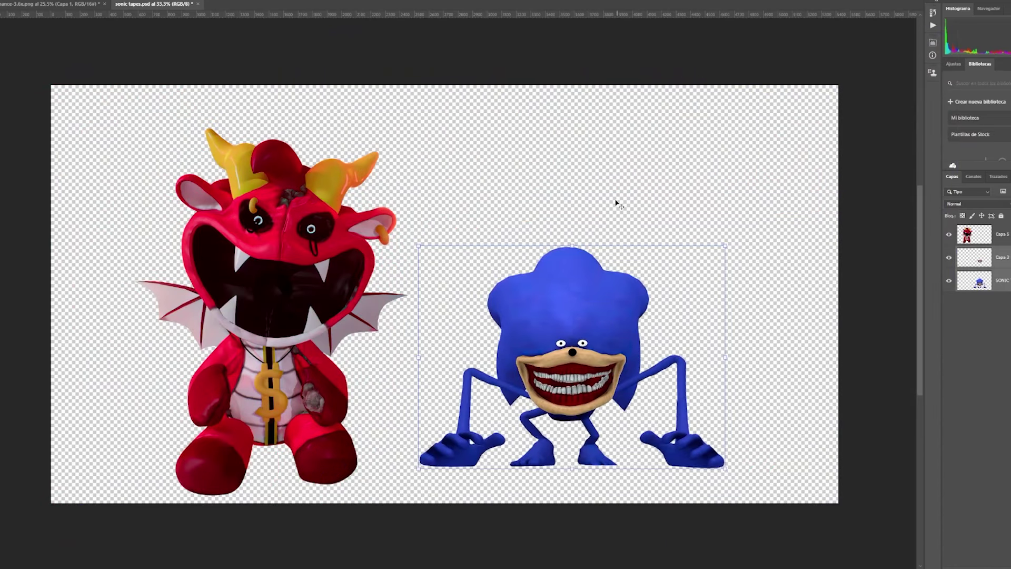
Convert the red dragon layer to a smart object and scale it down to roughly the blue character's height
{"action": "left_click_drag", "start_coordinate": [617, 203], "coordinate": [524, 153]}
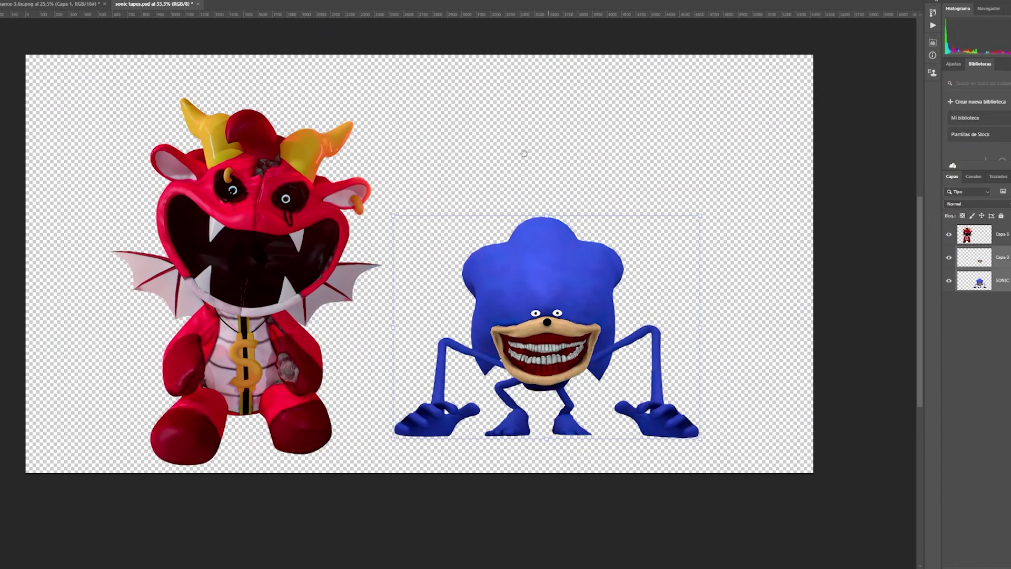
{"action": "right_click", "coordinate": [974, 234]}
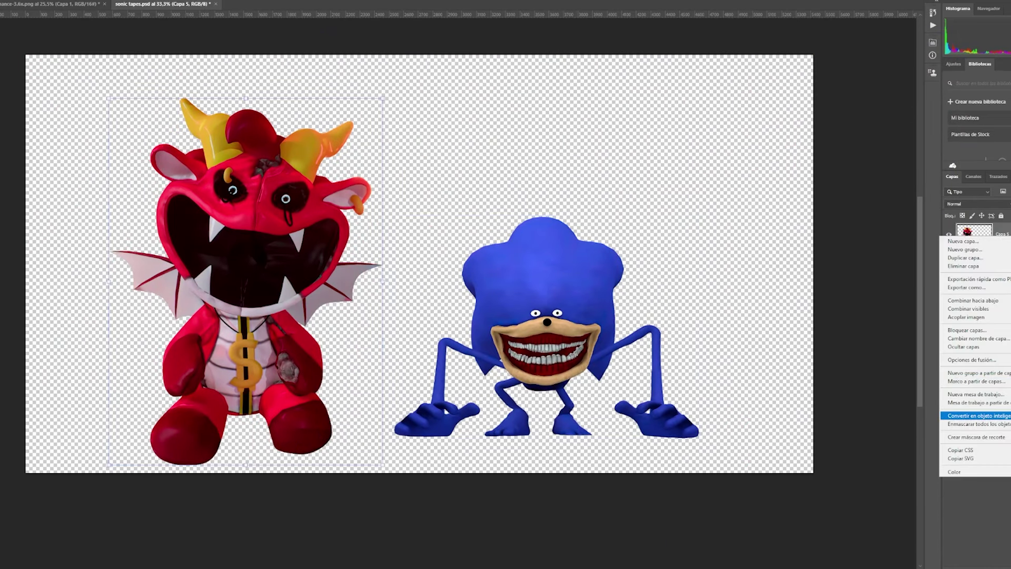
{"action": "left_click", "coordinate": [977, 416]}
{"action": "key", "text": "ctrl+t"}
{"action": "left_click_drag", "start_coordinate": [383, 98], "coordinate": [255, 220]}
{"action": "key", "text": "Return"}
Move the blue character together with its muzzle layer left, closer to the dragon
{"action": "left_click_drag", "start_coordinate": [595, 369], "coordinate": [463, 315]}
{"action": "scroll", "coordinate": [327, 225], "scroll_direction": "up", "scroll_amount": 1}
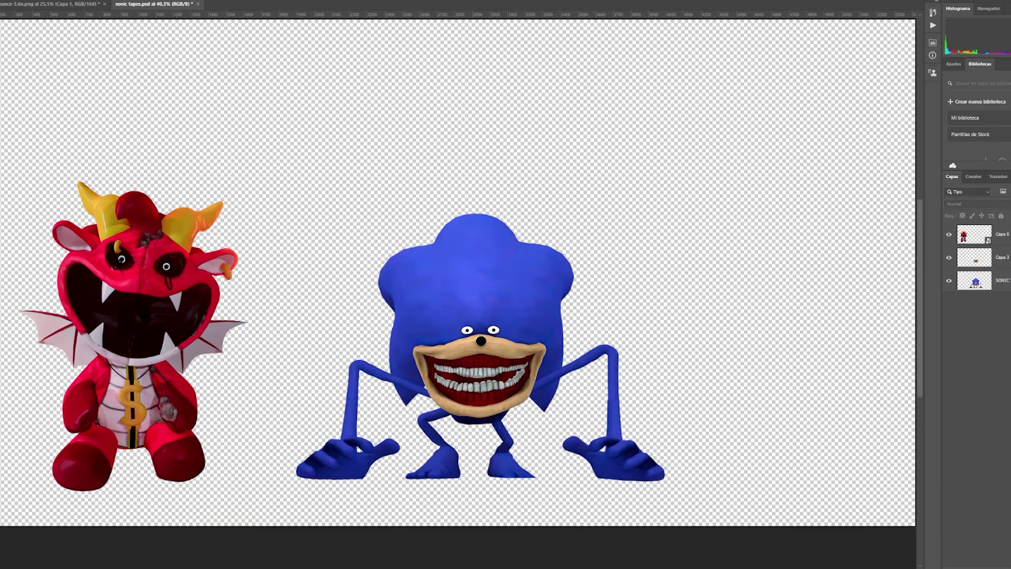
{"action": "scroll", "coordinate": [416, 214], "scroll_direction": "down", "scroll_amount": 3}
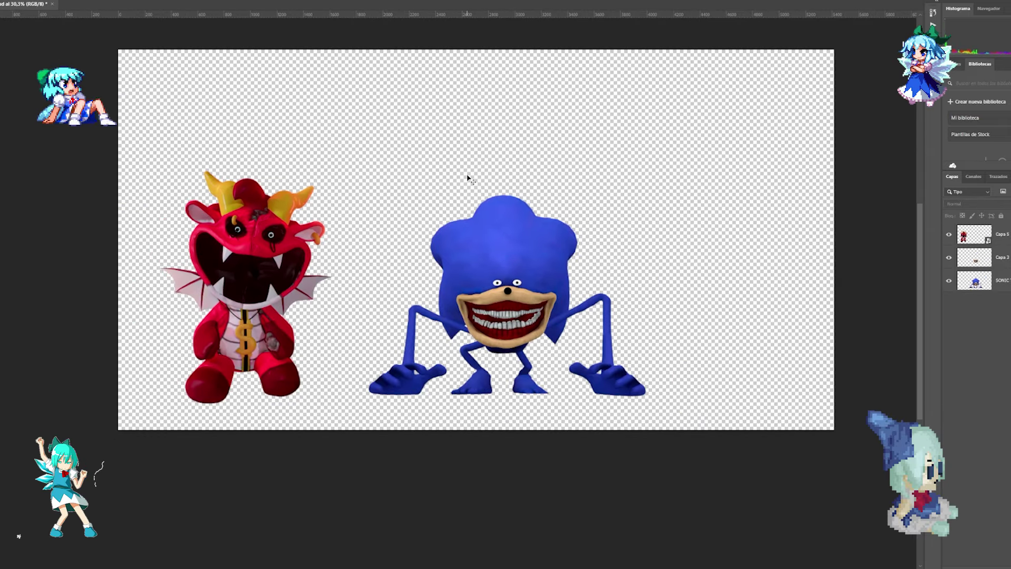
Trace around the dragon's head with the Pen tool and turn the closed path into a selection
{"action": "scroll", "coordinate": [353, 231], "scroll_direction": "up", "scroll_amount": 2}
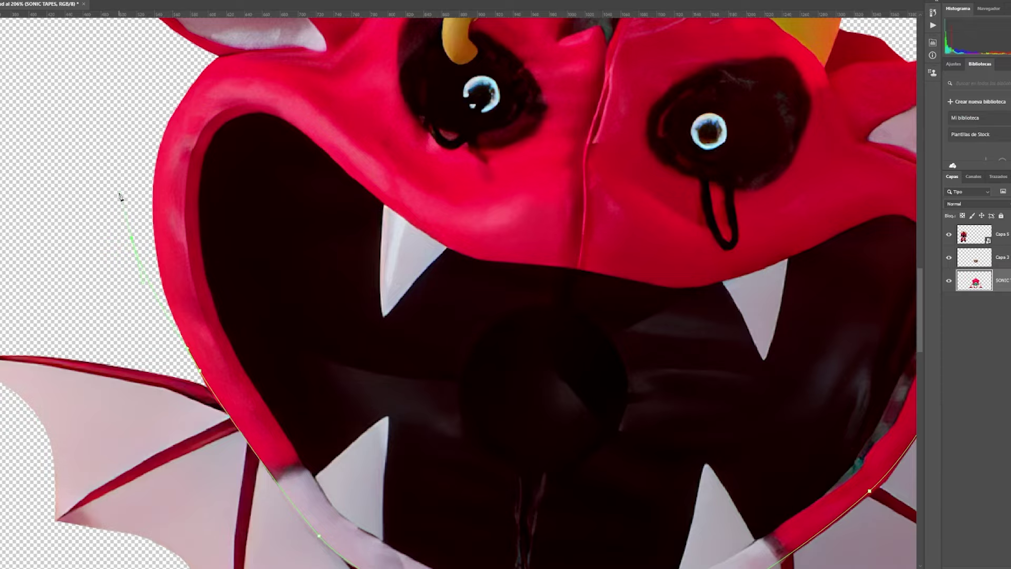
{"action": "scroll", "coordinate": [121, 198], "scroll_direction": "down", "scroll_amount": 3}
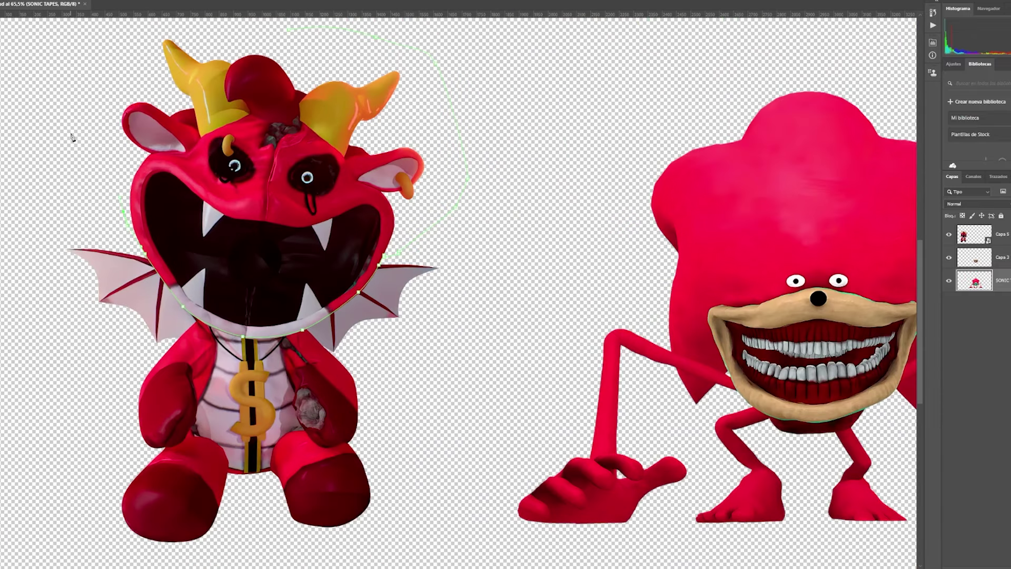
{"action": "scroll", "coordinate": [72, 137], "scroll_direction": "up", "scroll_amount": 1}
{"action": "left_click", "coordinate": [100, 93]}
{"action": "left_click", "coordinate": [254, 63]}
{"action": "right_click", "coordinate": [267, 79]}
{"action": "left_click", "coordinate": [307, 117]}
{"action": "key", "text": "Return"}
Copy the selected dragon head to its own layer and place it over the red body's head
{"action": "key", "text": "ctrl+t"}
{"action": "scroll", "coordinate": [706, 256], "scroll_direction": "down", "scroll_amount": 2}
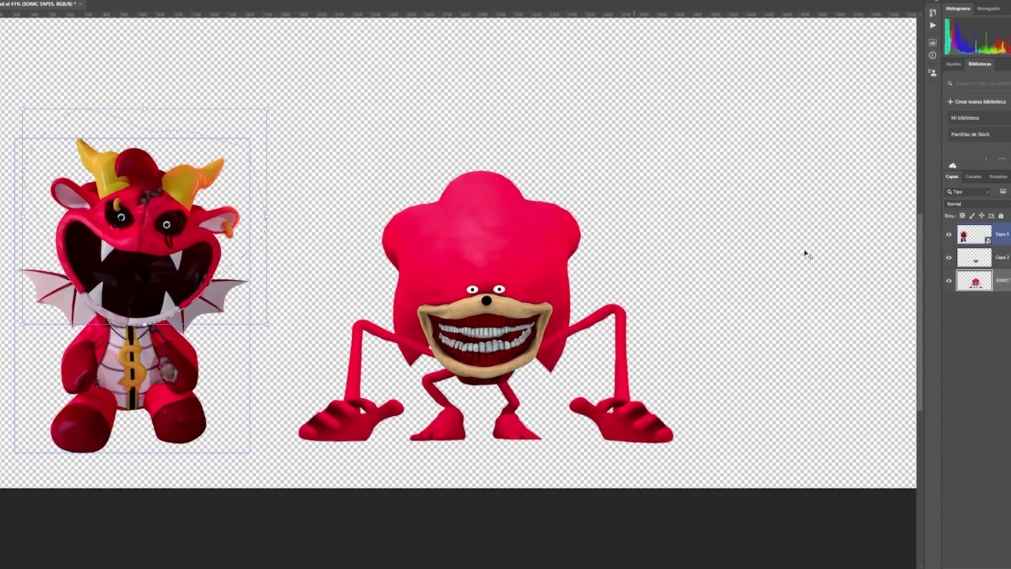
{"action": "key", "text": "Return"}
{"action": "key", "text": "ctrl+j"}
{"action": "left_click_drag", "start_coordinate": [157, 265], "coordinate": [470, 248]}
Send the copied dragon head behind the toothy muzzle layer in the stacking order
{"action": "scroll", "coordinate": [516, 253], "scroll_direction": "up", "scroll_amount": 1}
{"action": "key", "text": "ctrl+bracketleft"}
{"action": "key", "text": "ctrl+bracketleft"}
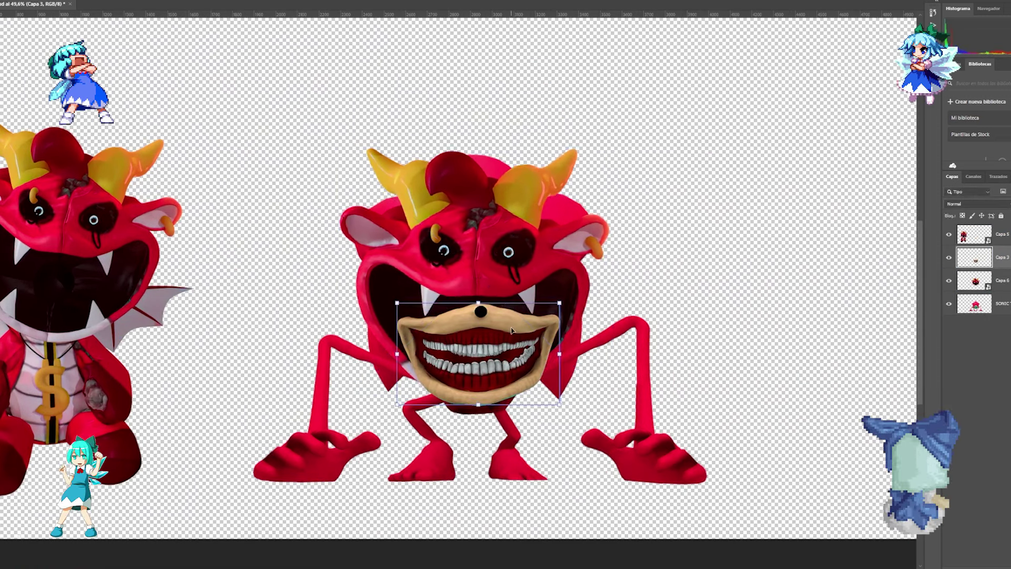
Select the black nose on the toothy muzzle layer, fill over it to remove it, and clear the selection
{"action": "scroll", "coordinate": [516, 274], "scroll_direction": "up", "scroll_amount": 4}
{"action": "left_click", "coordinate": [974, 257]}
{"action": "left_click_drag", "start_coordinate": [379, 256], "coordinate": [427, 307]}
{"action": "key", "text": "shift+F5"}
{"action": "left_click", "coordinate": [593, 138]}
{"action": "key", "text": "ctrl+d"}
{"action": "scroll", "coordinate": [309, 207], "scroll_direction": "up", "scroll_amount": 1}
{"action": "scroll", "coordinate": [308, 206], "scroll_direction": "down", "scroll_amount": 2}
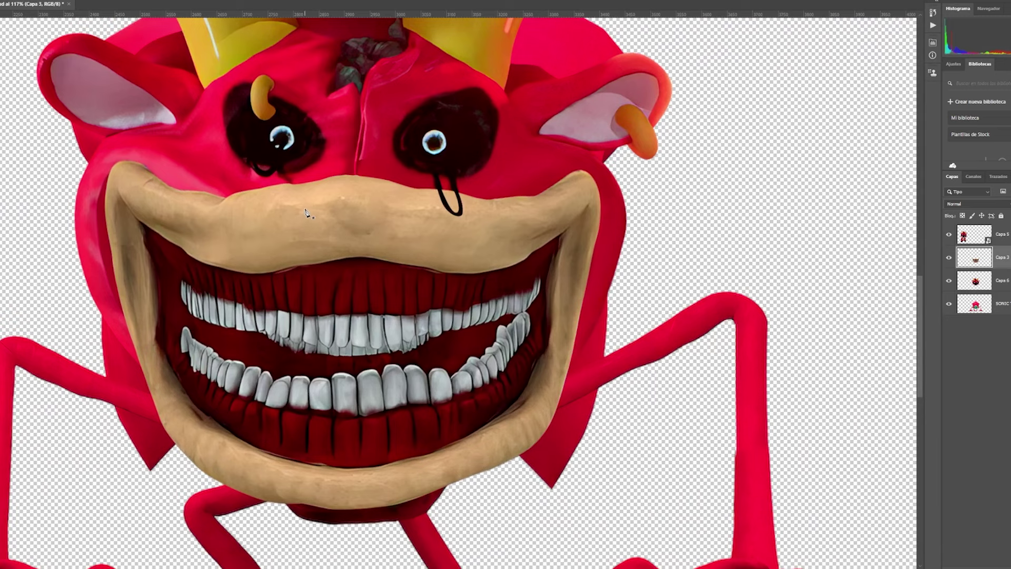
Trace the mouth opening with its teeth along the inner edge of the beige lips using the Pen tool
{"action": "scroll", "coordinate": [151, 230], "scroll_direction": "up", "scroll_amount": 3}
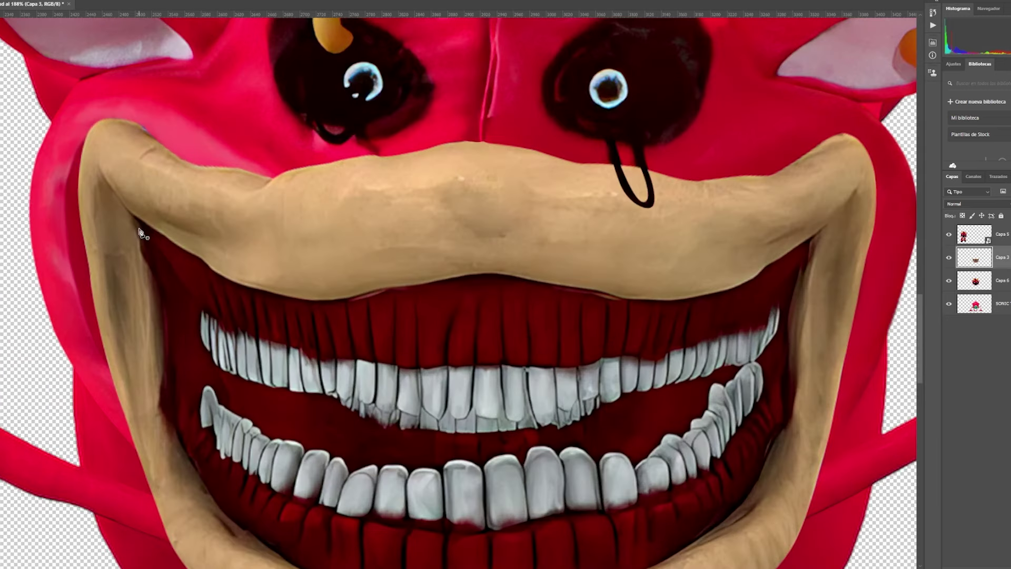
{"action": "left_click", "coordinate": [143, 223]}
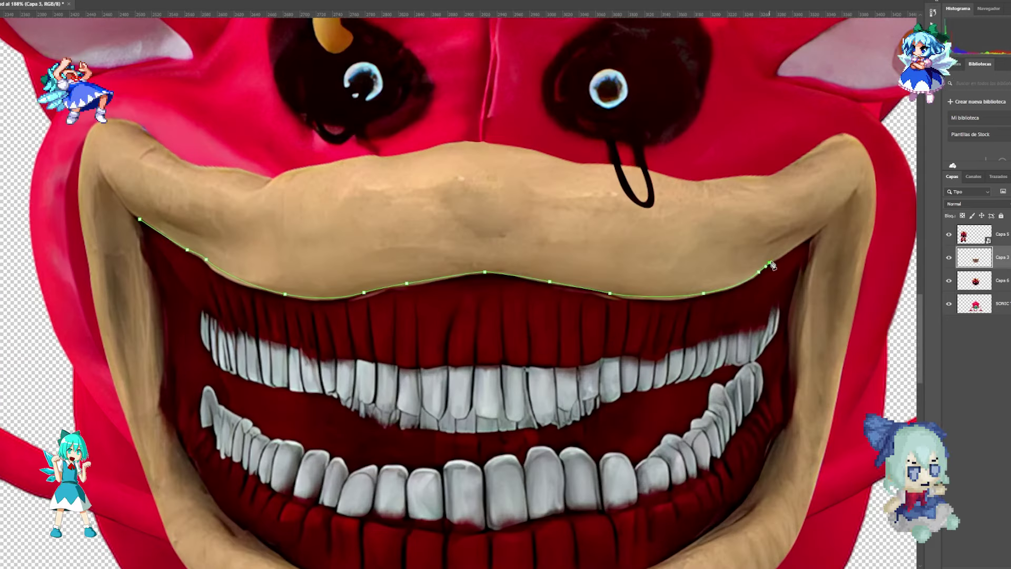
{"action": "left_click_drag", "start_coordinate": [281, 561], "coordinate": [351, 403]}
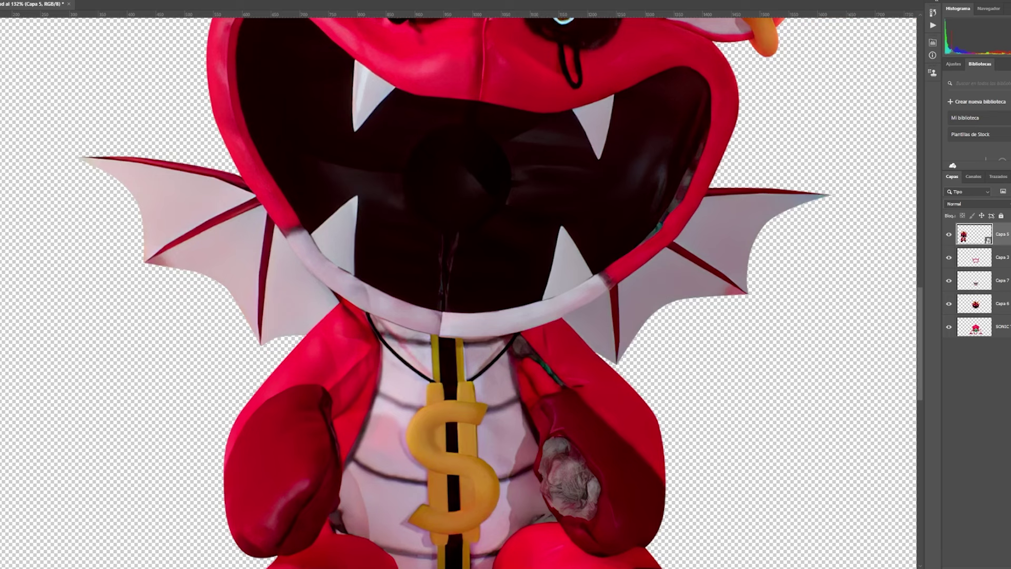
{"action": "left_click", "coordinate": [116, 156]}
{"action": "key", "text": "Escape"}
{"action": "key", "text": "alt+t"}
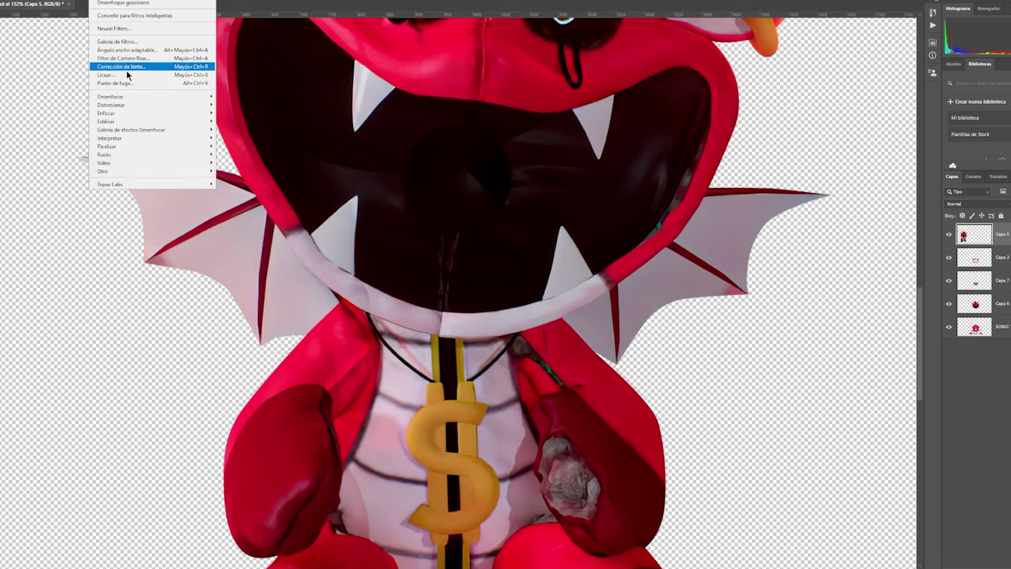
{"action": "key", "text": "Escape"}
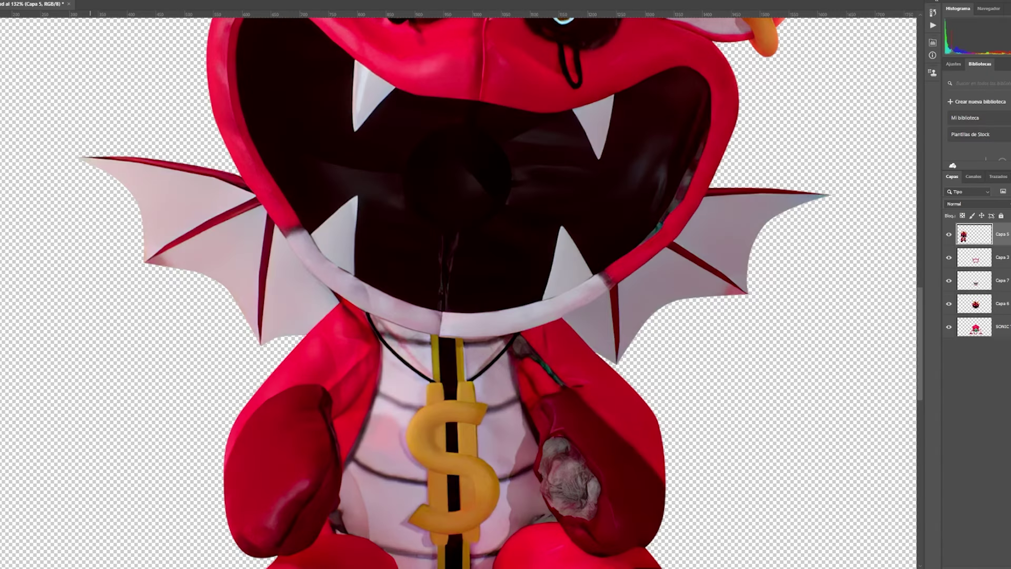
{"action": "key", "text": "alt+t"}
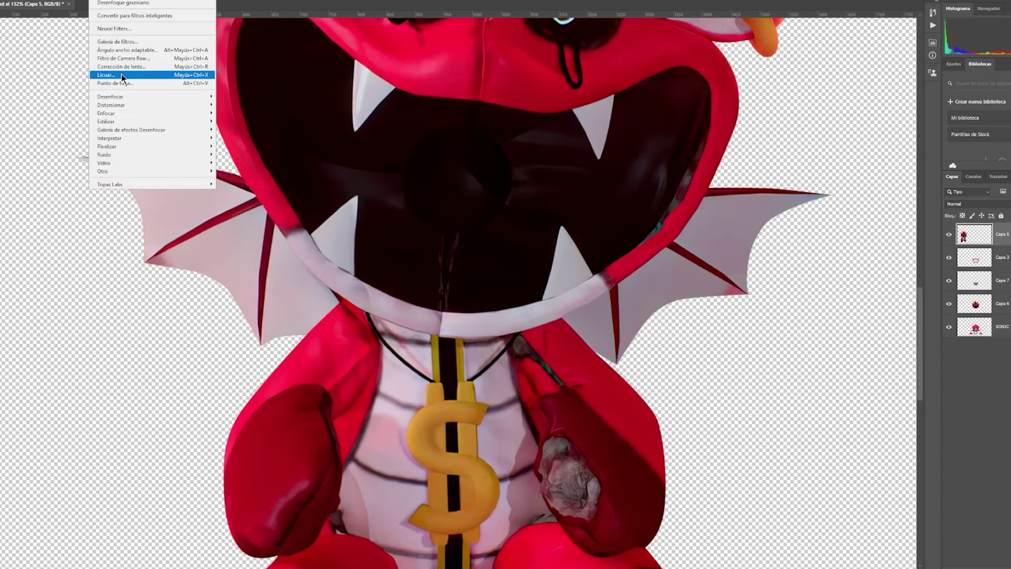
{"action": "key", "text": "Escape"}
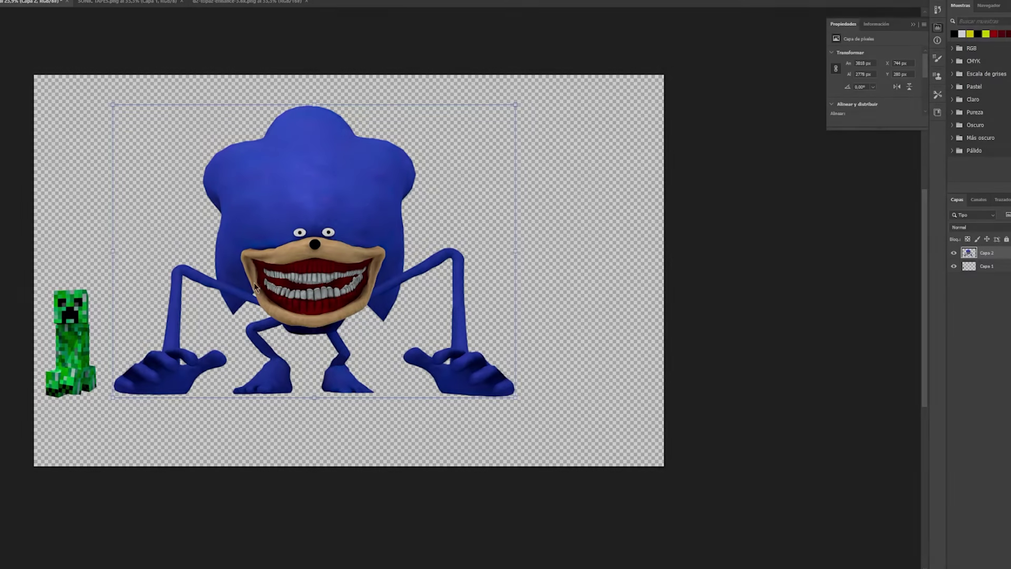
Trace around the orange toothed mouth of the blocky blue character with the Pen tool to cut it out
{"action": "scroll", "coordinate": [286, 271], "scroll_direction": "up", "scroll_amount": 2}
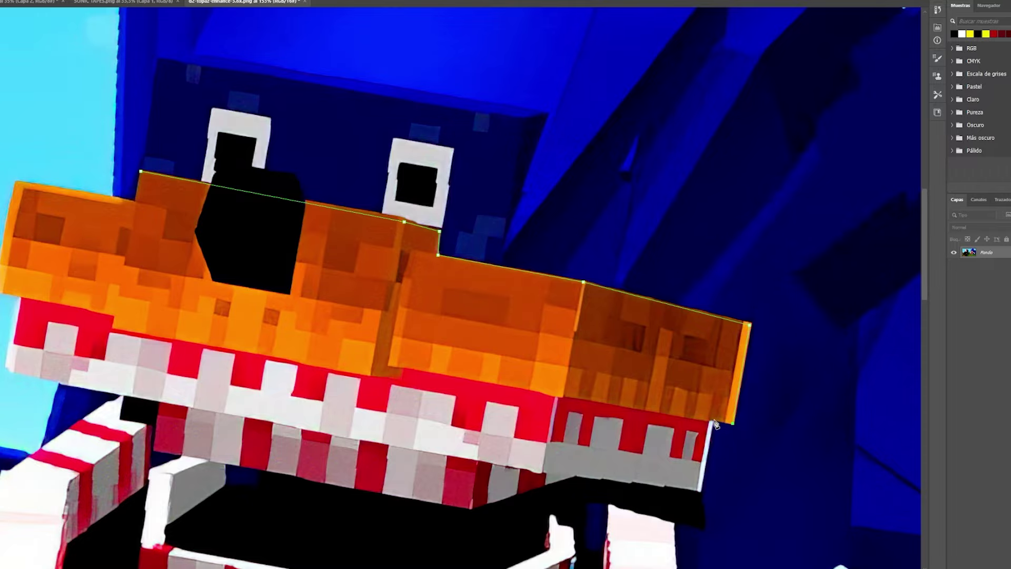
{"action": "left_click", "coordinate": [714, 421]}
{"action": "scroll", "coordinate": [706, 437], "scroll_direction": "down", "scroll_amount": 1}
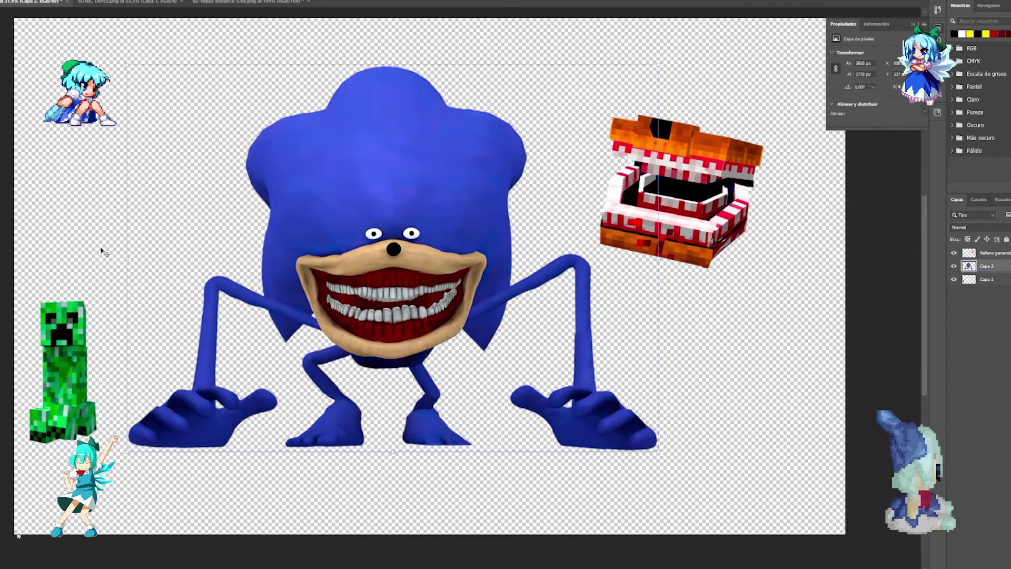
Place the large creeper image in the character document and move it down over the blue creature
{"action": "scroll", "coordinate": [338, 228], "scroll_direction": "down", "scroll_amount": 2}
{"action": "left_click_drag", "start_coordinate": [517, 232], "coordinate": [643, 255]}
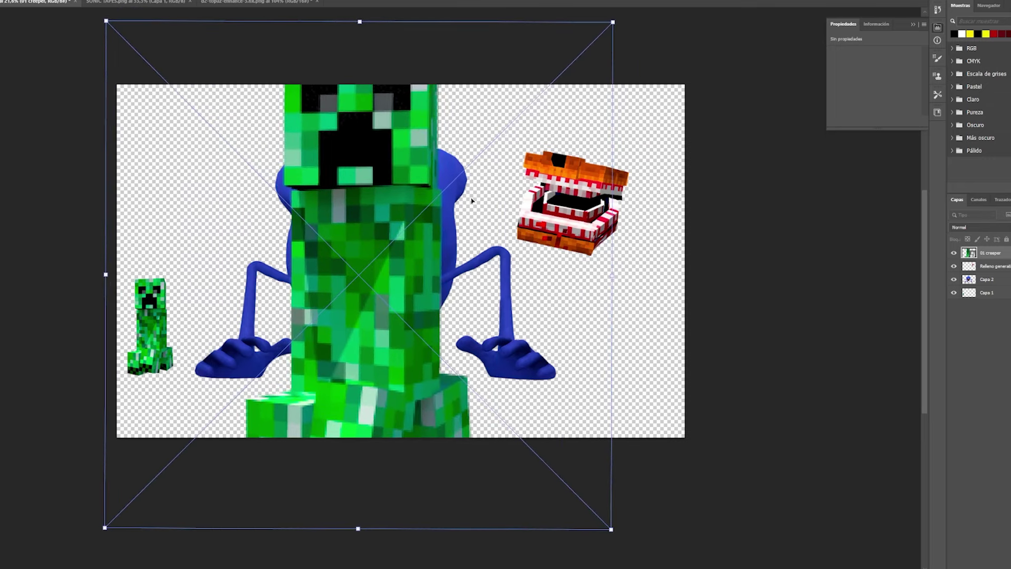
{"action": "left_click_drag", "start_coordinate": [469, 203], "coordinate": [478, 266]}
{"action": "left_click_drag", "start_coordinate": [382, 86], "coordinate": [384, 86]}
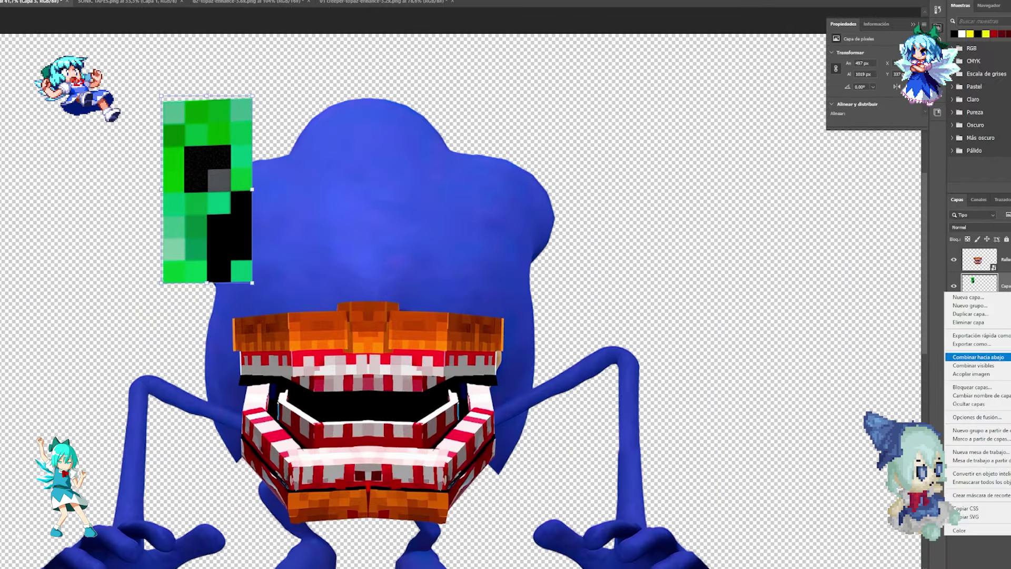
Recolour the selected lips of the blocky mouth with Hue/Saturation at hue -10 and saturation +28, and clear the selection
{"action": "left_click_drag", "start_coordinate": [267, 10], "coordinate": [267, 406]}
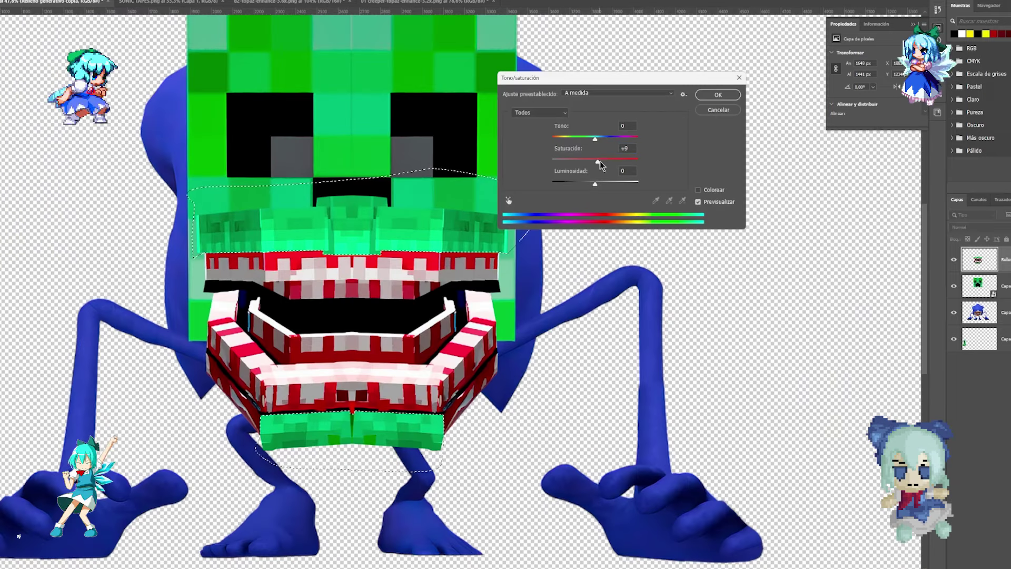
{"action": "left_click_drag", "start_coordinate": [597, 138], "coordinate": [591, 139]}
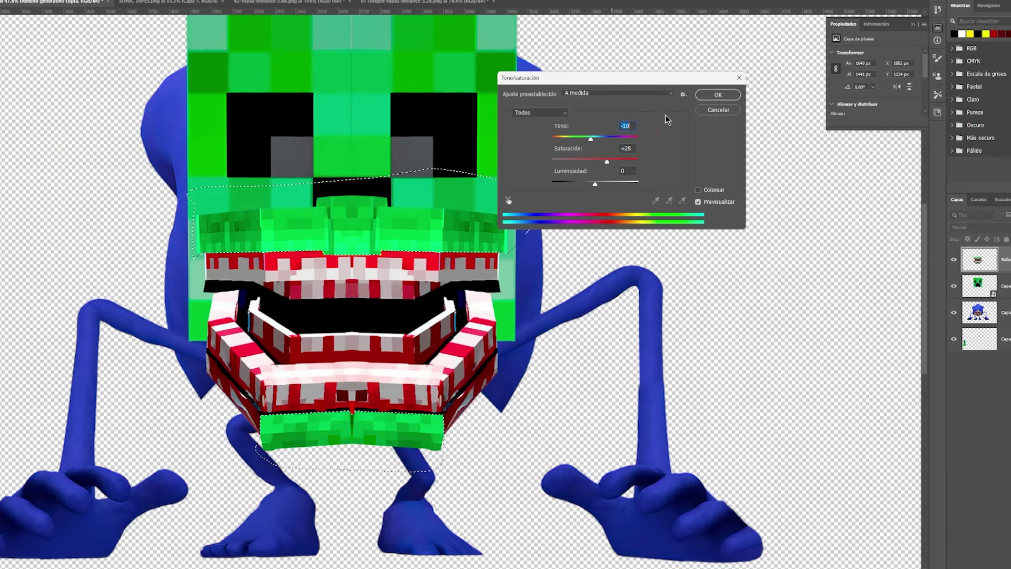
{"action": "left_click", "coordinate": [718, 95]}
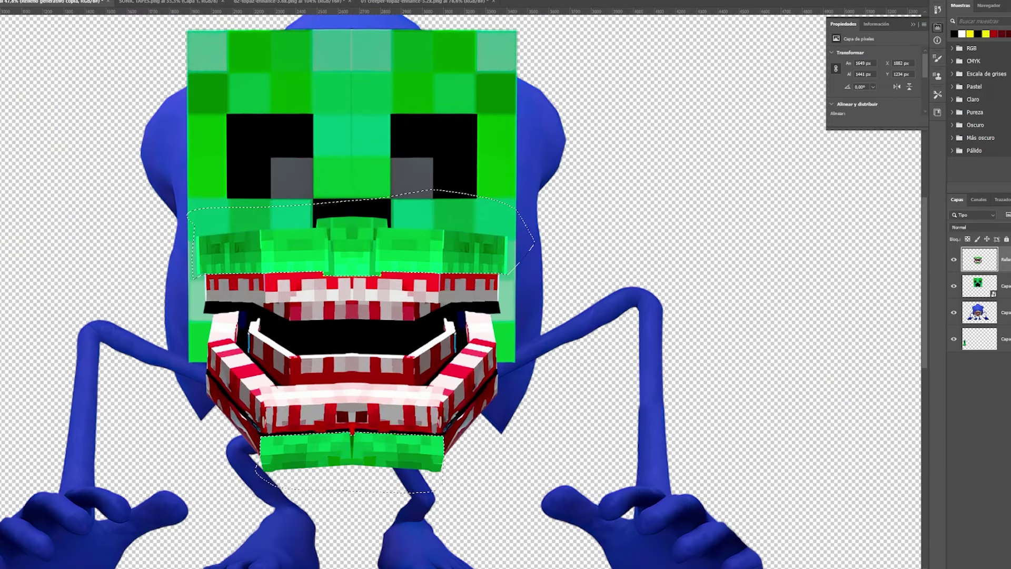
{"action": "key", "text": "ctrl+d"}
{"action": "scroll", "coordinate": [43, 72], "scroll_direction": "up", "scroll_amount": 1}
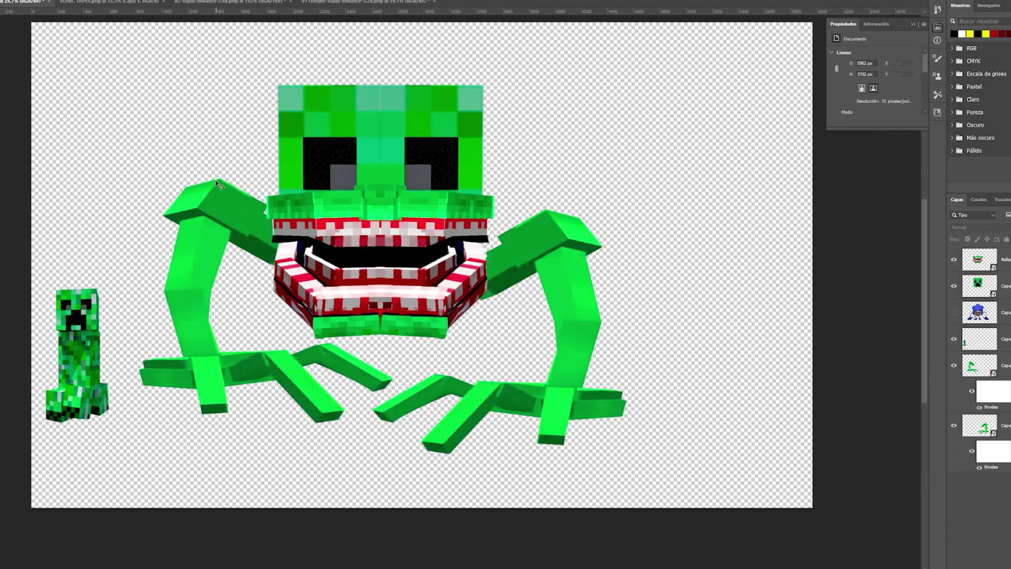
Examine the creeper image and the blocky blue character image as sources for the green creature's missing body parts
{"action": "scroll", "coordinate": [201, 271], "scroll_direction": "down", "scroll_amount": 1}
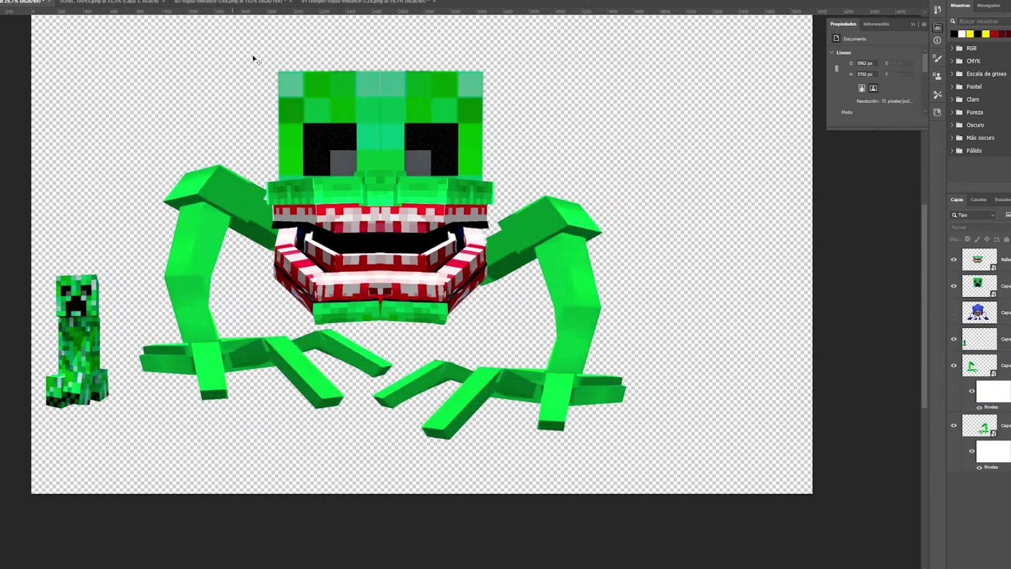
{"action": "left_click", "coordinate": [303, 3]}
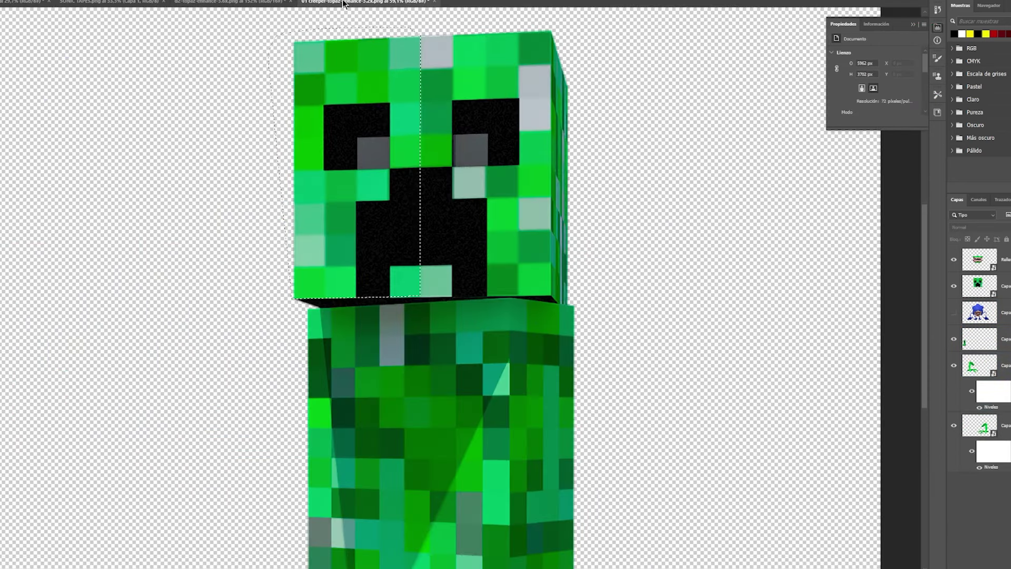
{"action": "left_click", "coordinate": [434, 2]}
{"action": "left_click", "coordinate": [564, 194]}
{"action": "left_click", "coordinate": [230, 3]}
{"action": "scroll", "coordinate": [158, 264], "scroll_direction": "down", "scroll_amount": 4}
{"action": "left_click", "coordinate": [337, 2]}
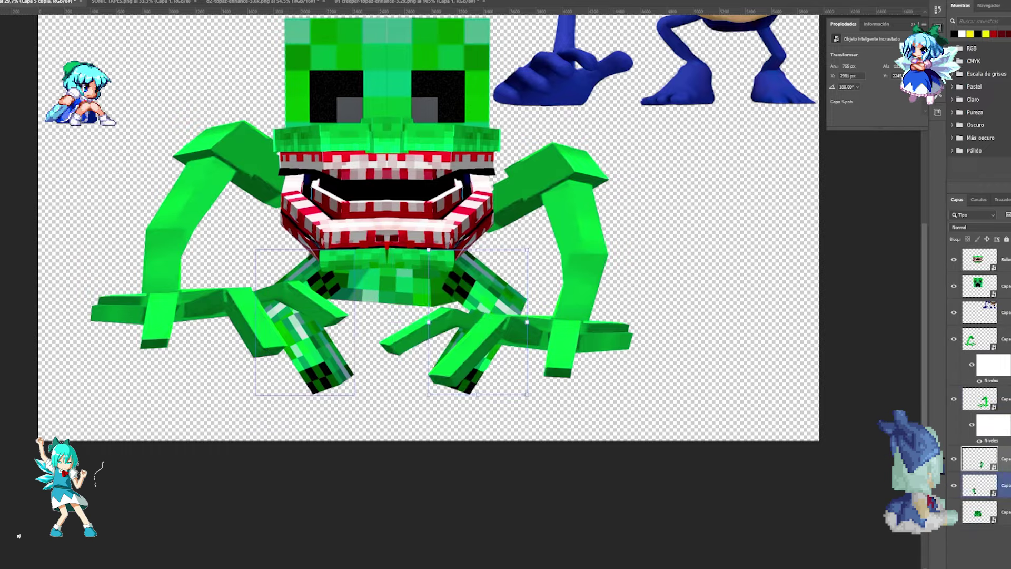
Move the green creature's left-hand arm outward so that its hand clears the leg beside it
{"action": "left_click_drag", "start_coordinate": [295, 364], "coordinate": [143, 363]}
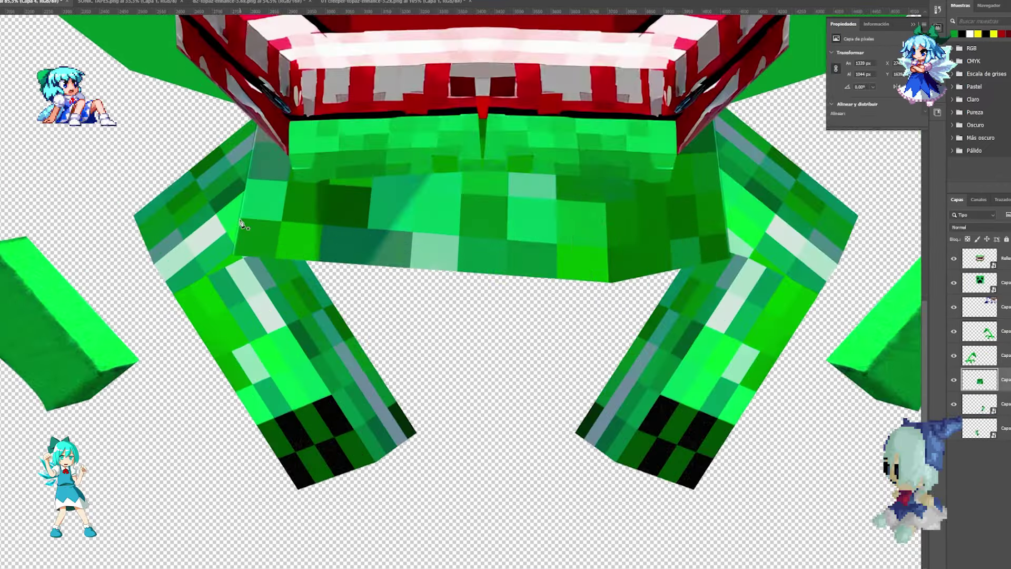
{"action": "scroll", "coordinate": [242, 225], "scroll_direction": "up", "scroll_amount": 3}
{"action": "key", "text": "ctrl+0"}
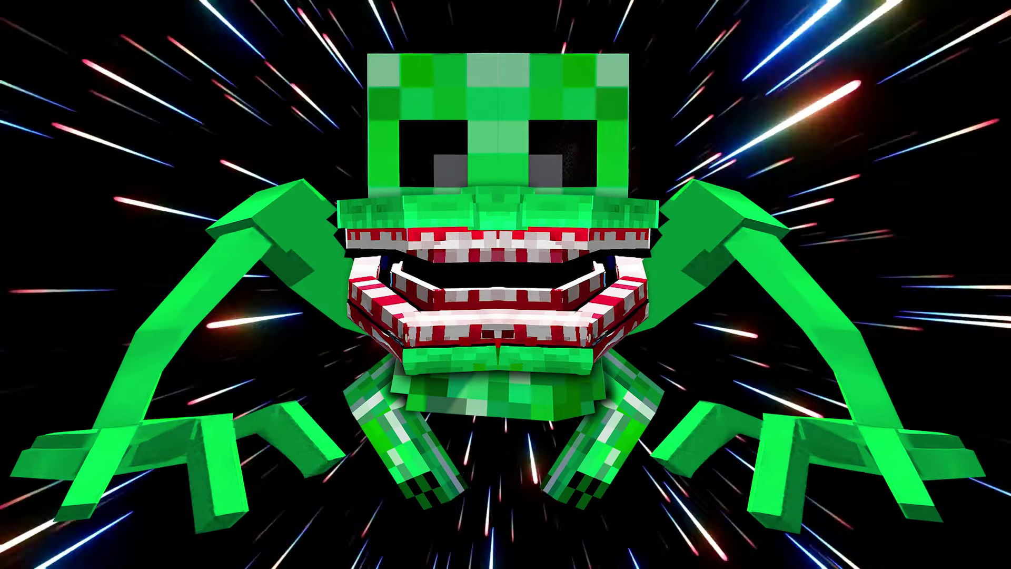